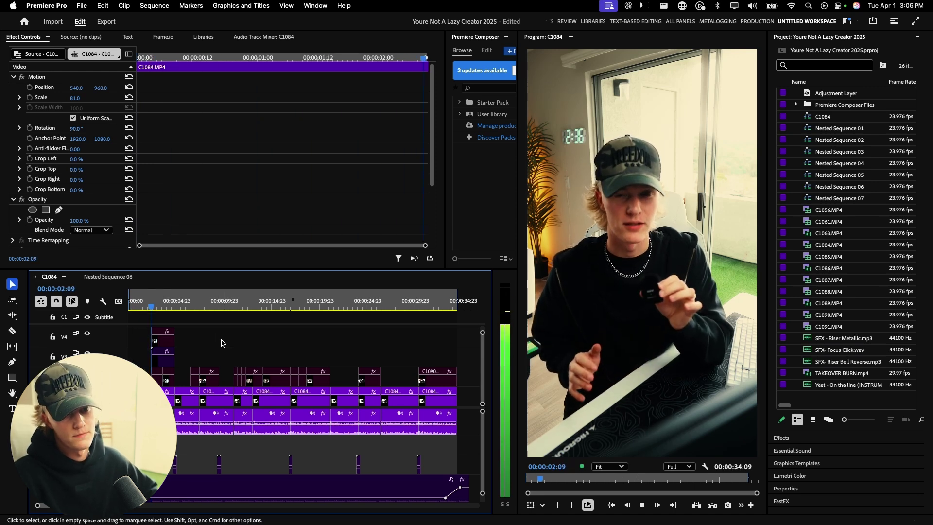
Fit the whole sequence in the timeline and scroll up to reveal the stacked upper video tracks
key(minus)
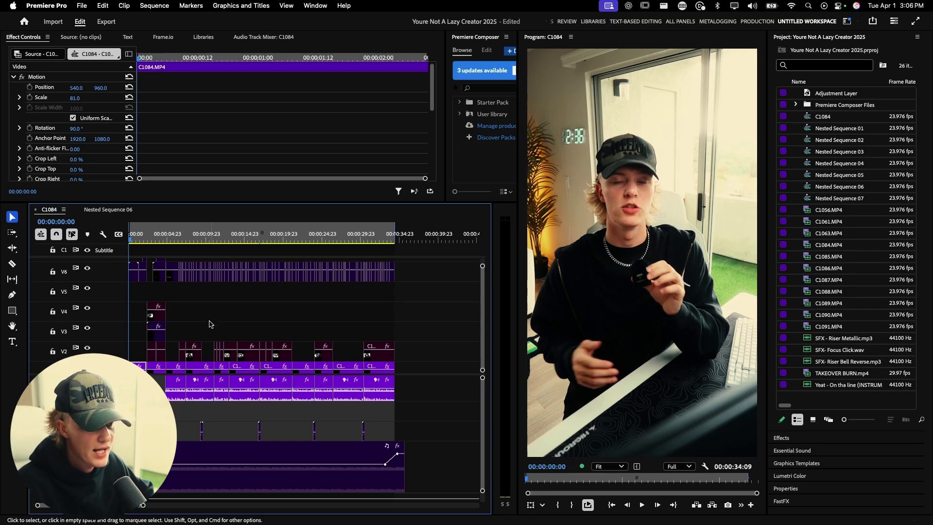
scroll(210, 324, up, 5)
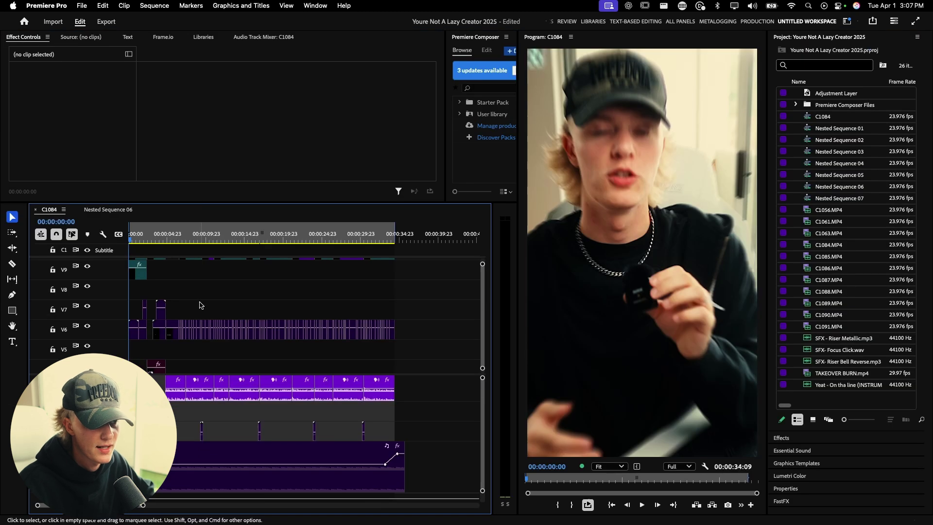
key(equal)
key(equal)
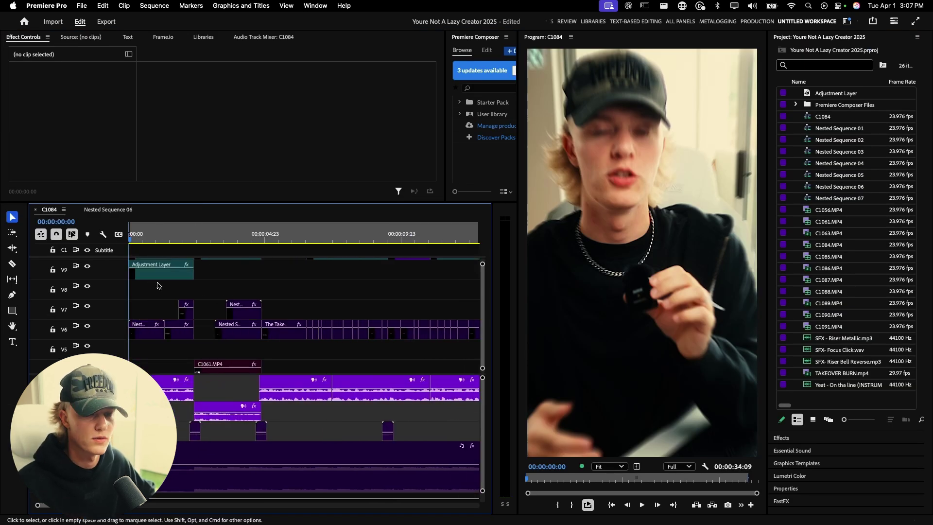
Play the reel's opening and select the first adjustment layer clip on V10
key(space)
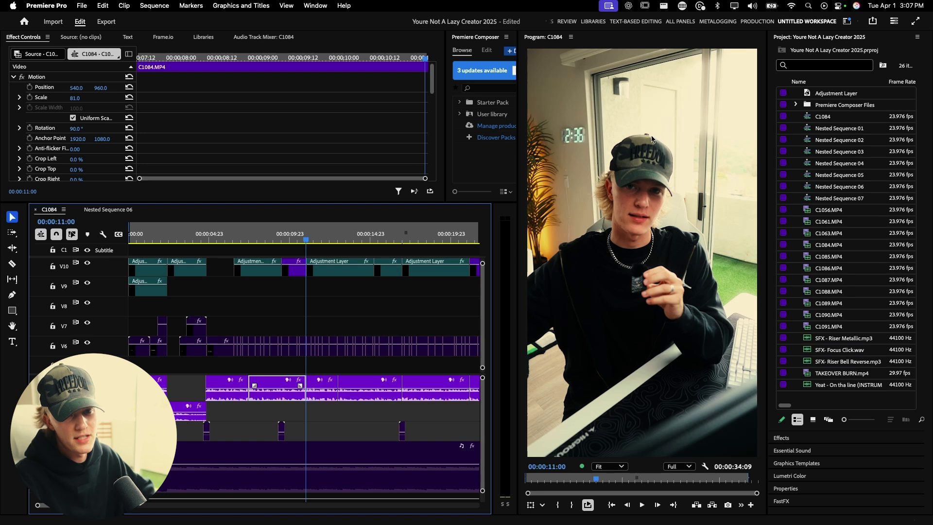
click(146, 275)
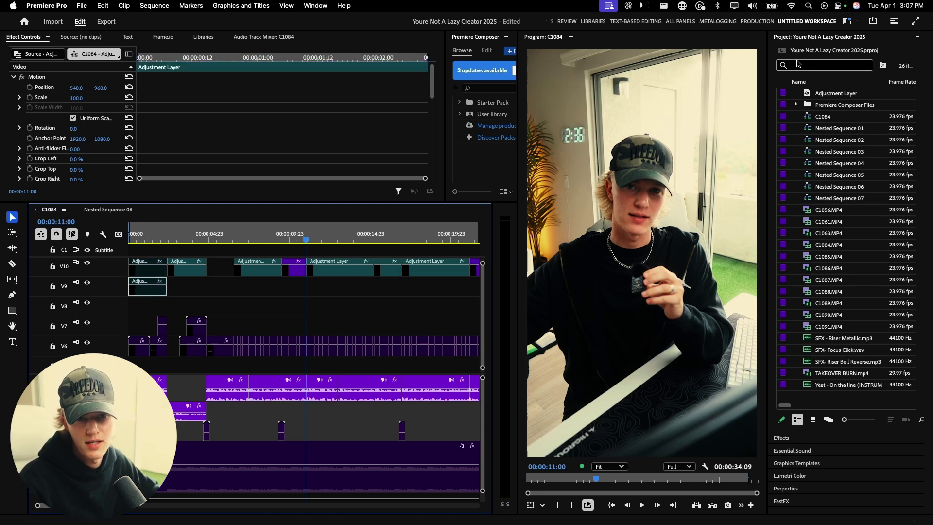
Widen the Project panel and create a new adjustment layer with default settings
drag(767, 60, 743, 65)
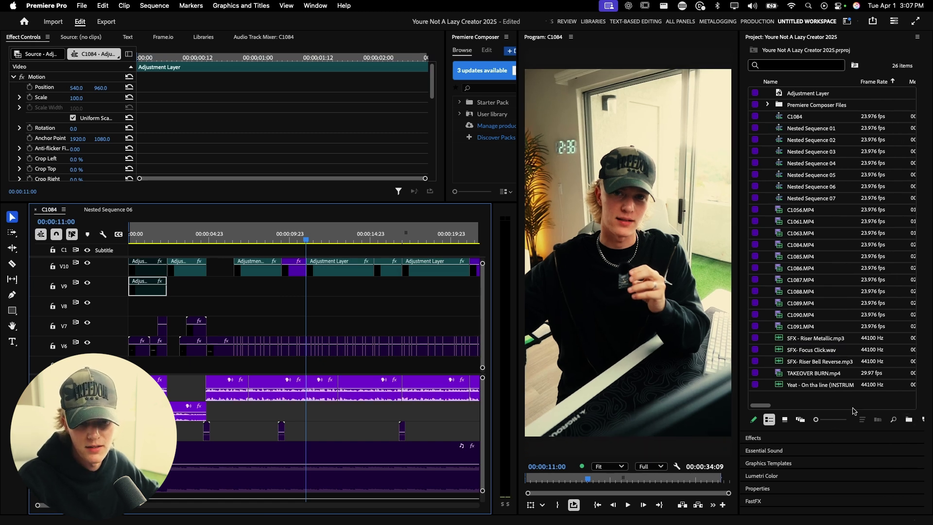
drag(740, 392, 718, 392)
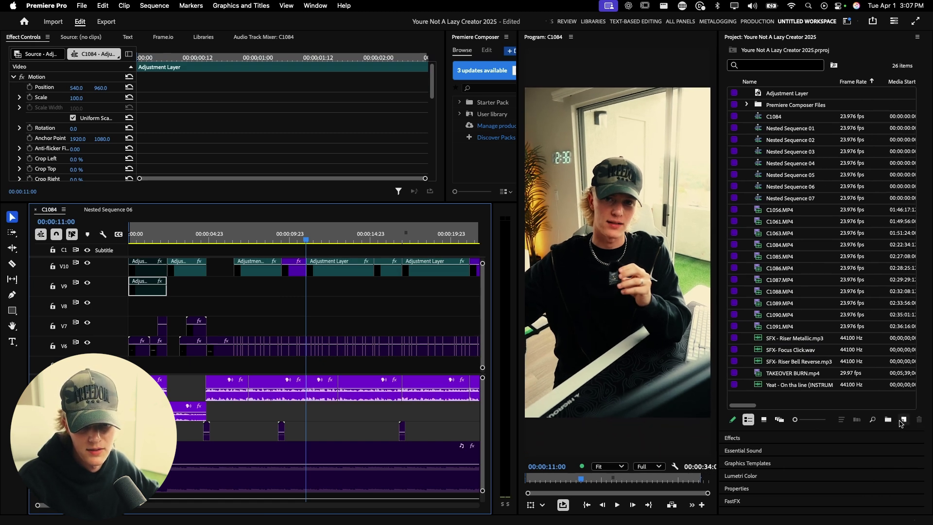
right_click(837, 402)
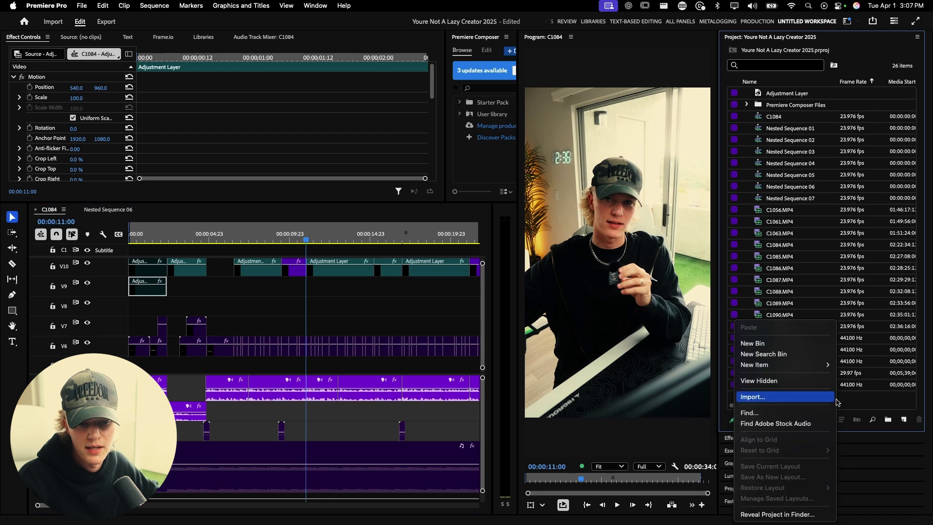
mouse_move(818, 370)
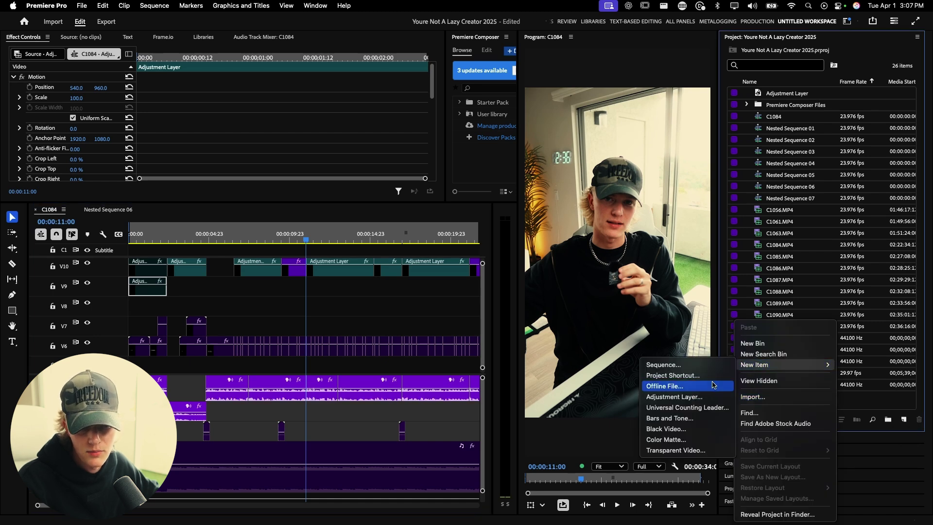
click(695, 401)
click(535, 333)
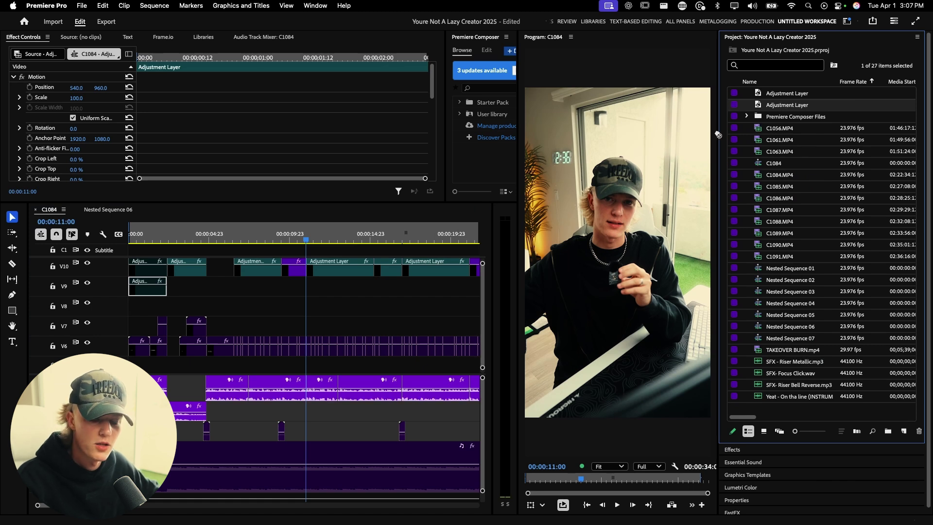
Place the new adjustment layer on track V8 at 00:00:00:00 and select it
drag(719, 135, 141, 306)
click(131, 236)
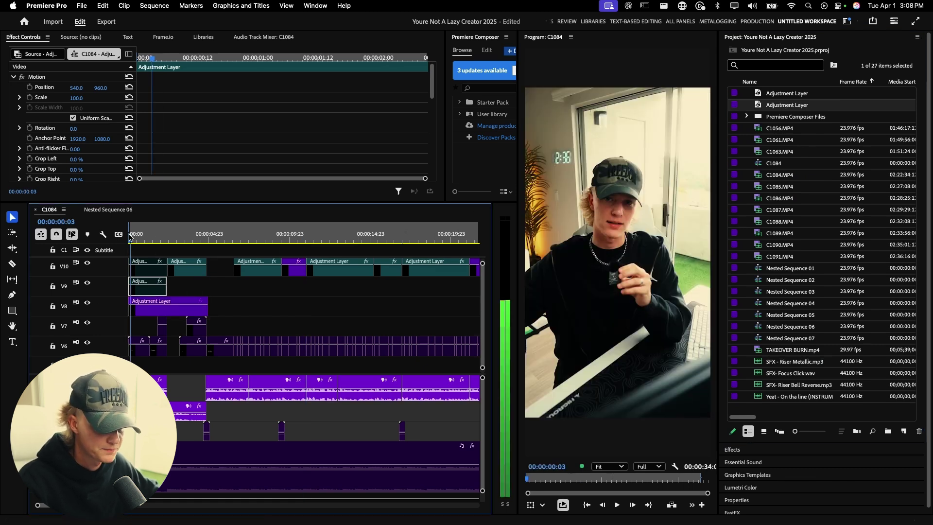
click(129, 237)
Apply the TakeOver PUNCH OUT (FAST+BLURRY) preset to the V8 adjustment layer and preview it
key(shift+7)
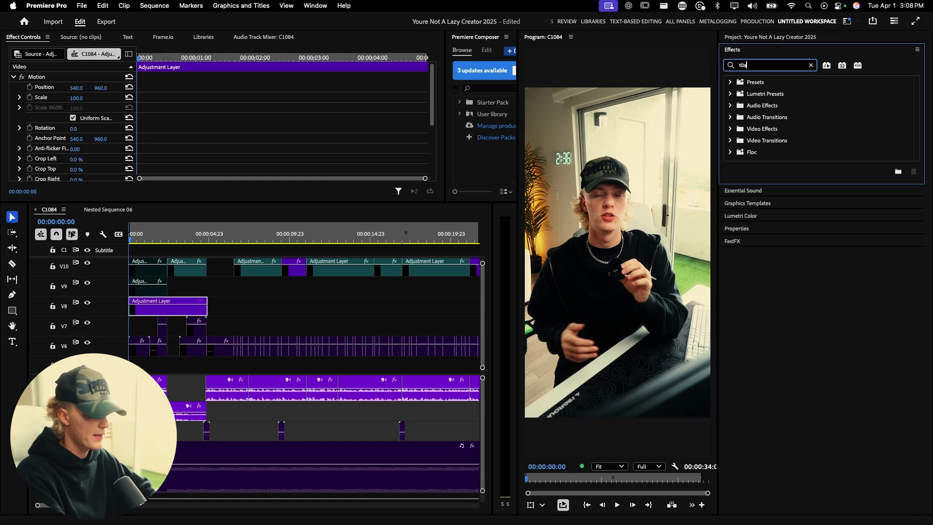
key(BackSpace)
key(BackSpace)
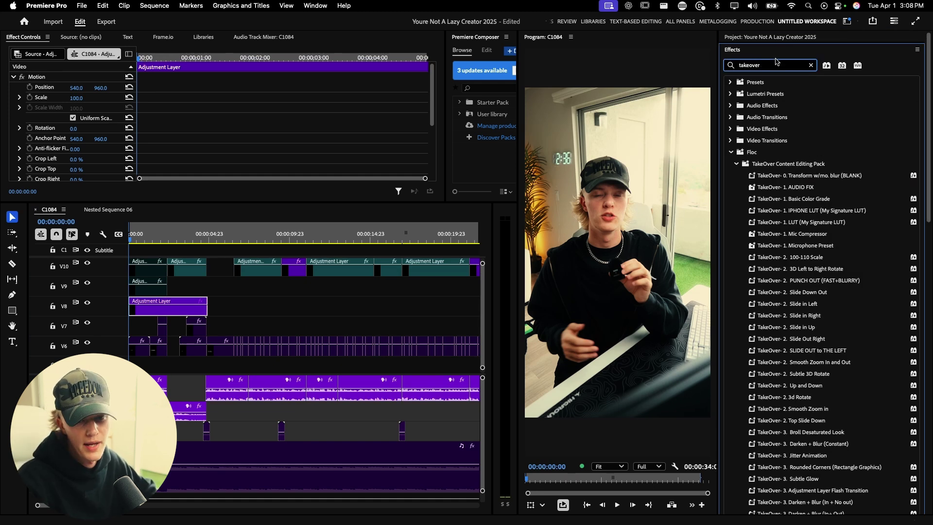
scroll(879, 232, down, 5)
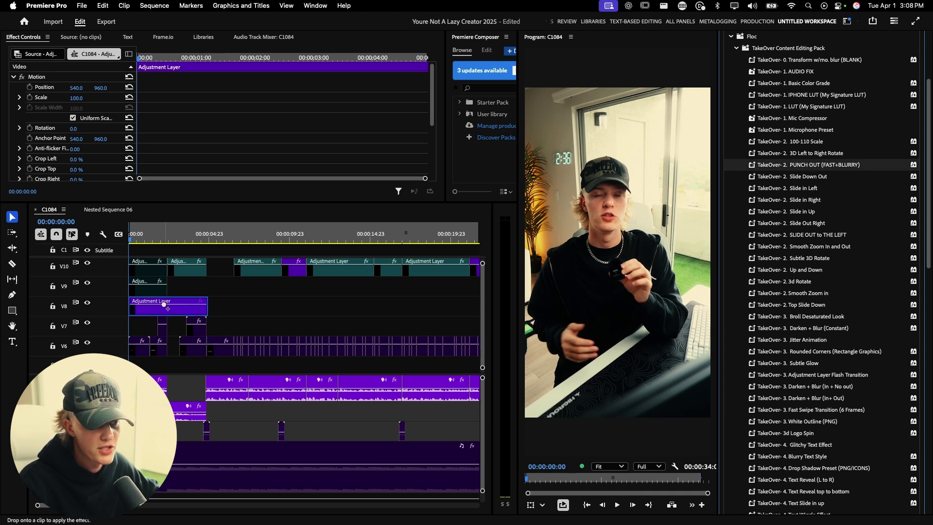
drag(166, 302, 166, 302)
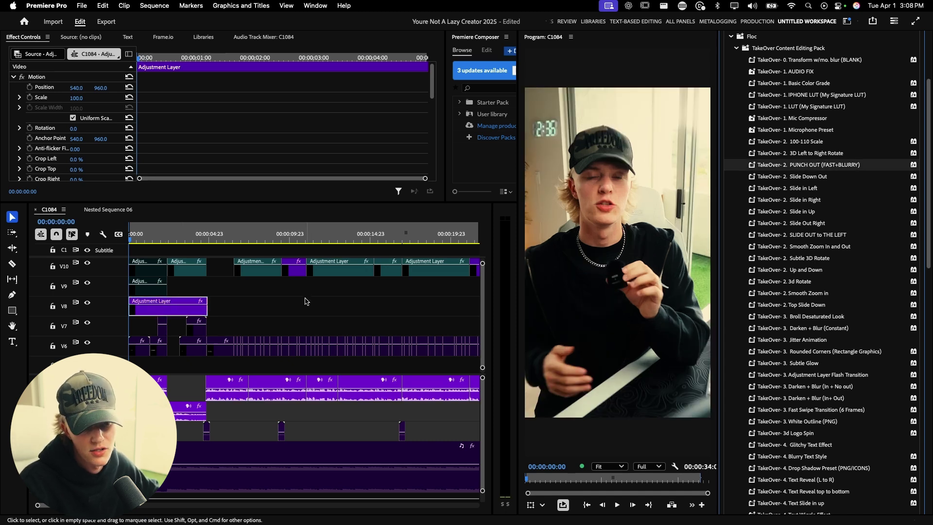
key(space)
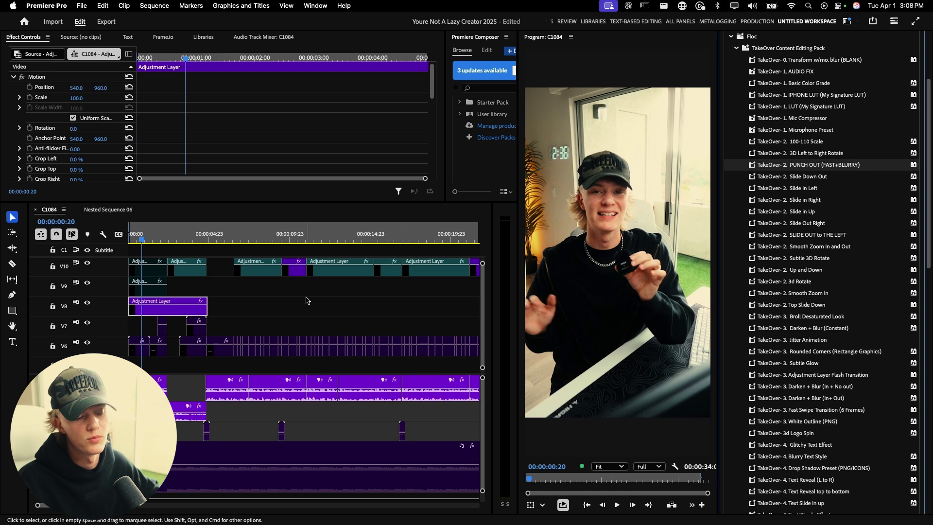
scroll(207, 133, down, 5)
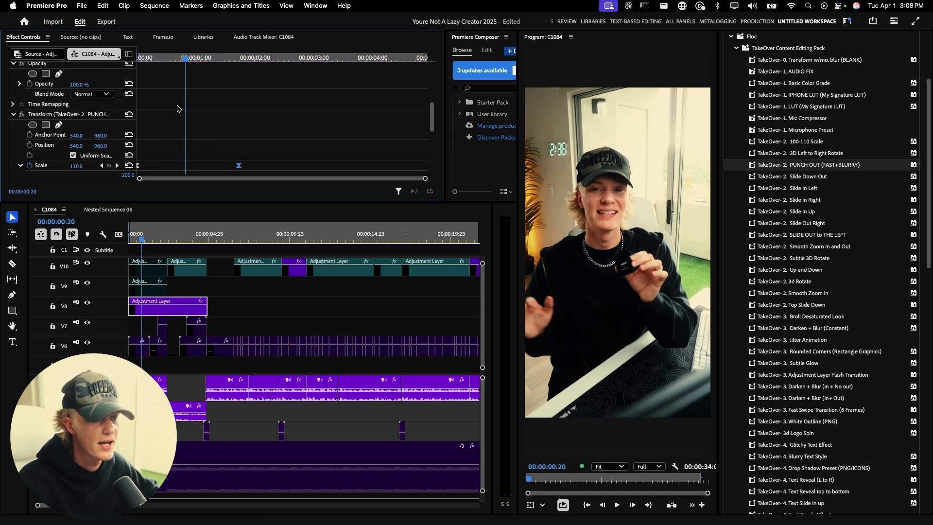
key(space)
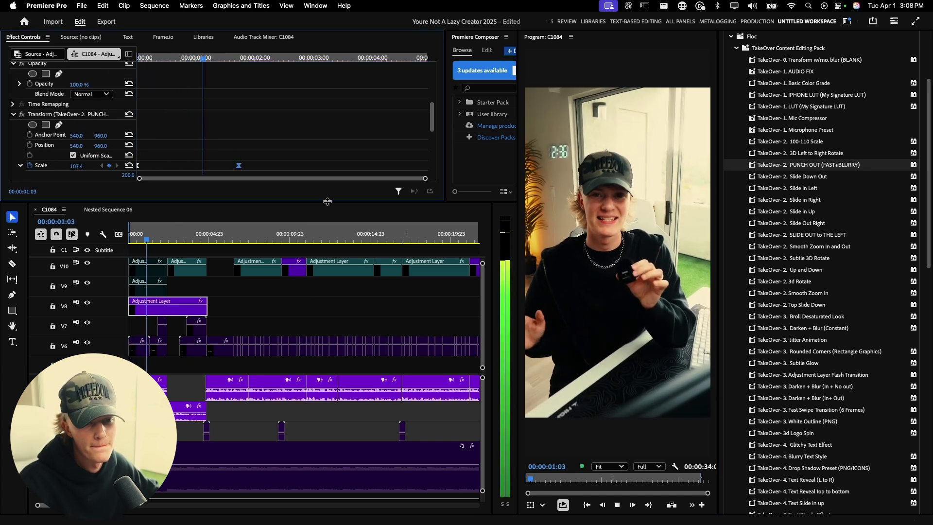
key(space)
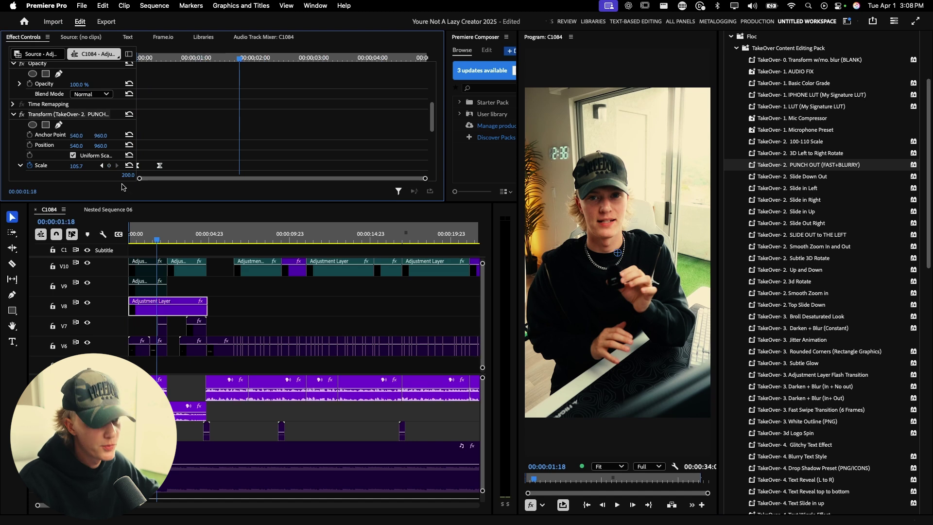
Delete the preset's Transform effect from the V8 adjustment layer
drag(132, 201, 120, 263)
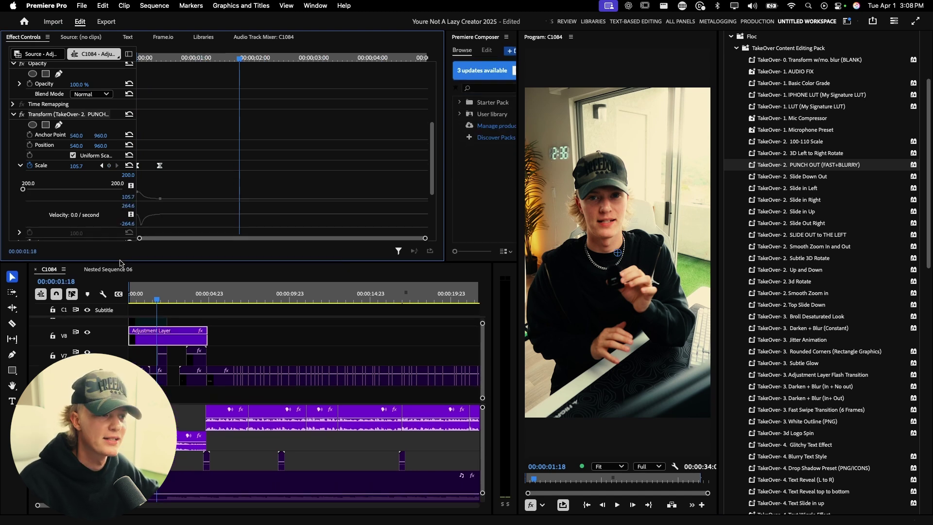
click(90, 116)
key(Delete)
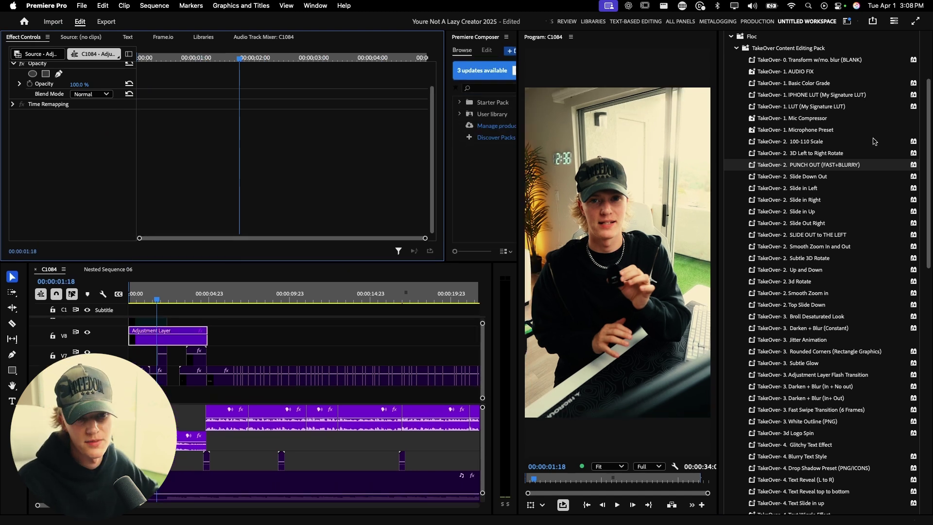
drag(929, 180, 932, 114)
Search the Effects panel for 'transform' and apply Transform to the V8 adjustment layer
click(733, 65)
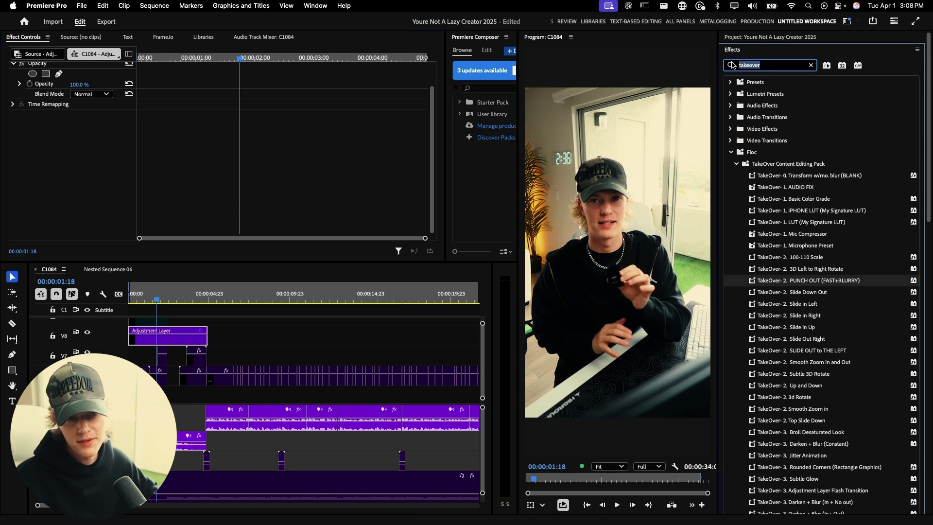
text(tran)
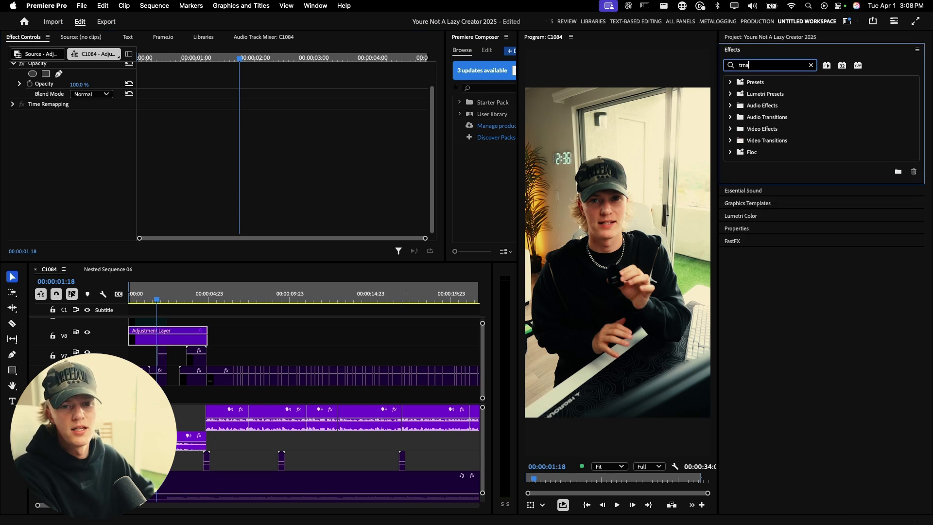
text(s)
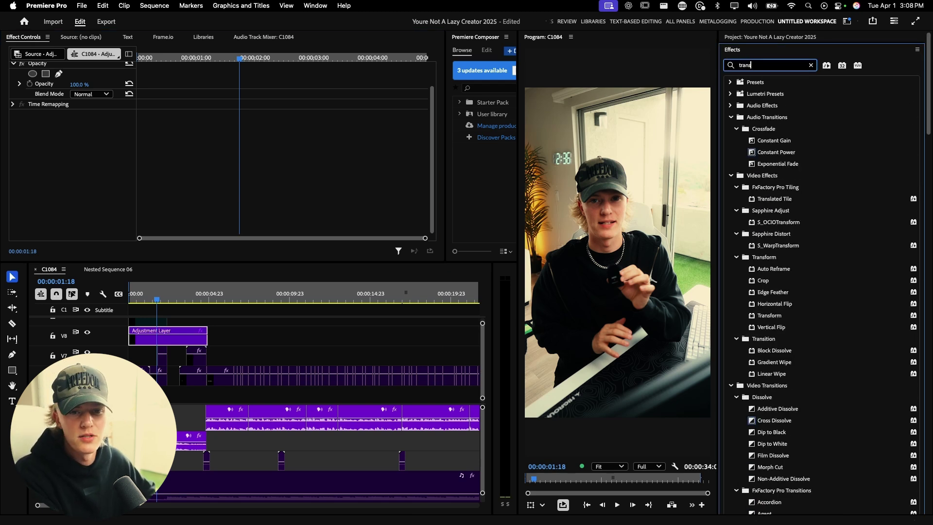
text(form)
drag(769, 245, 724, 252)
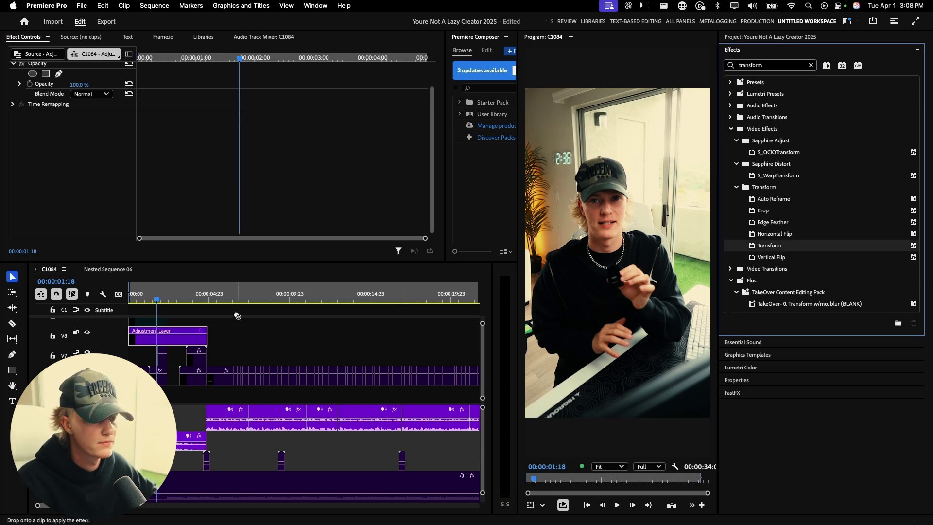
drag(172, 342, 169, 339)
At the sequence start, set a Transform Scale keyframe at 100.0
key(Home)
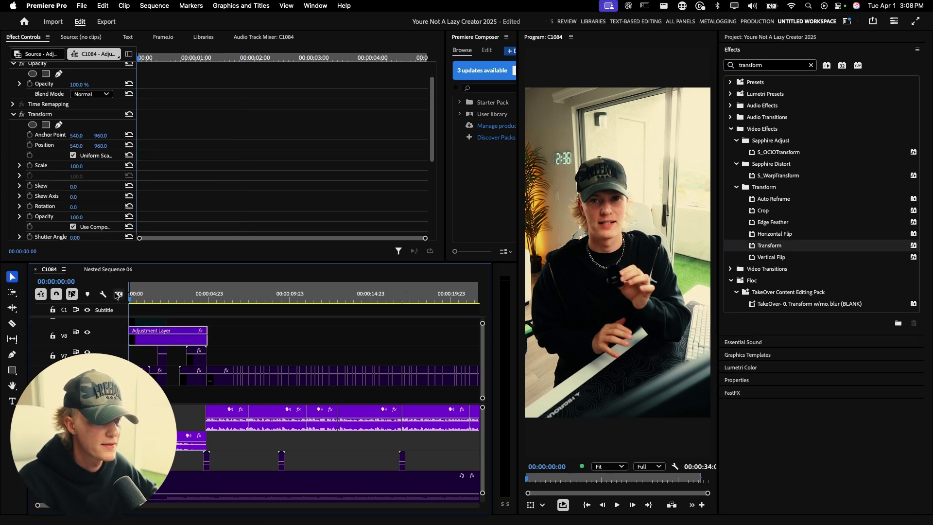
scroll(178, 155, up, 5)
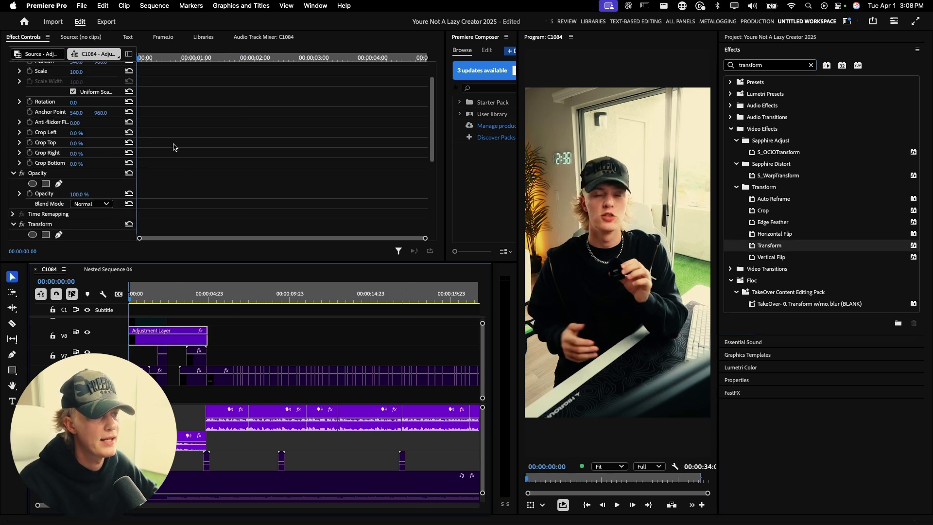
scroll(174, 147, up, 2)
scroll(188, 154, down, 8)
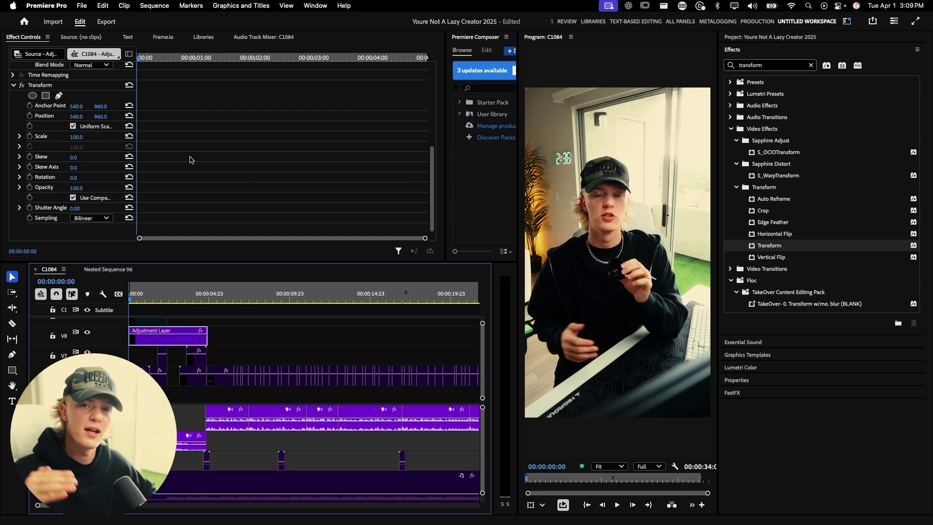
click(29, 136)
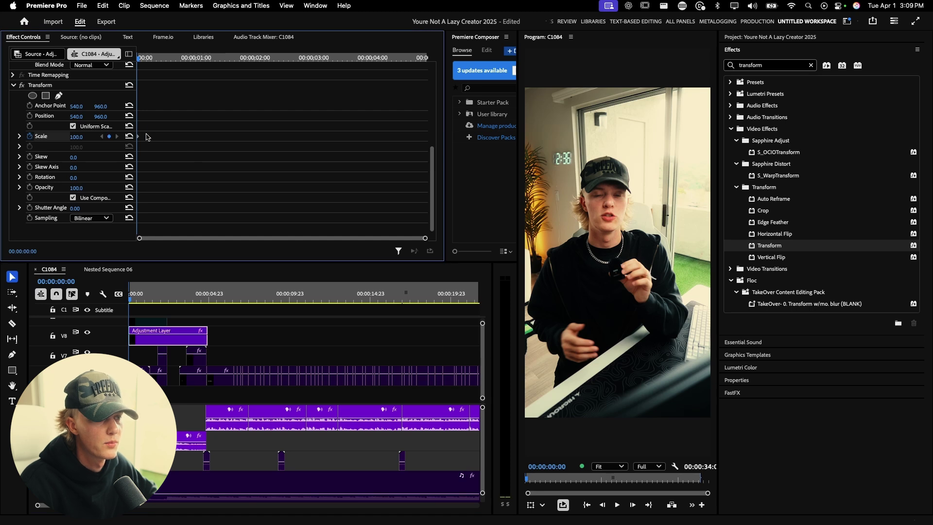
Add a Scale 112 keyframe near 00:00:03:02, previewing the slow zoom from 100
drag(140, 61, 338, 59)
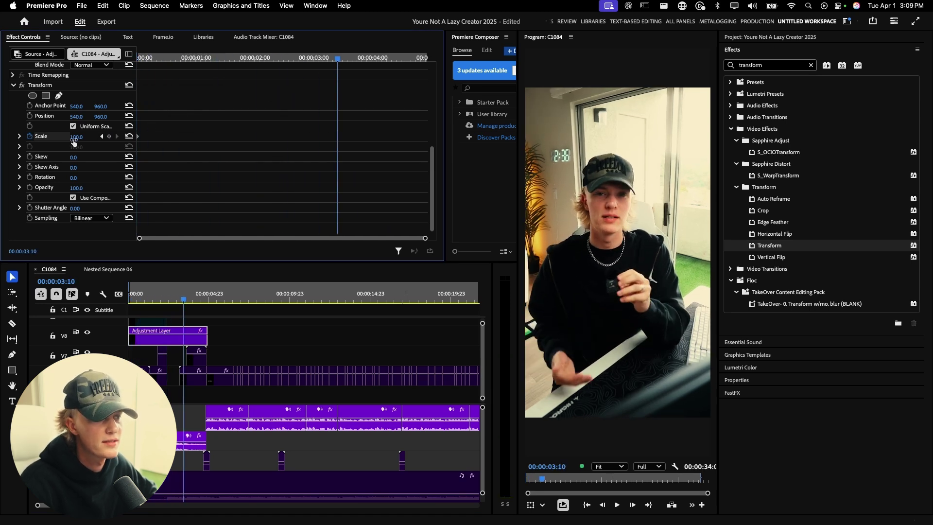
drag(76, 138, 81, 137)
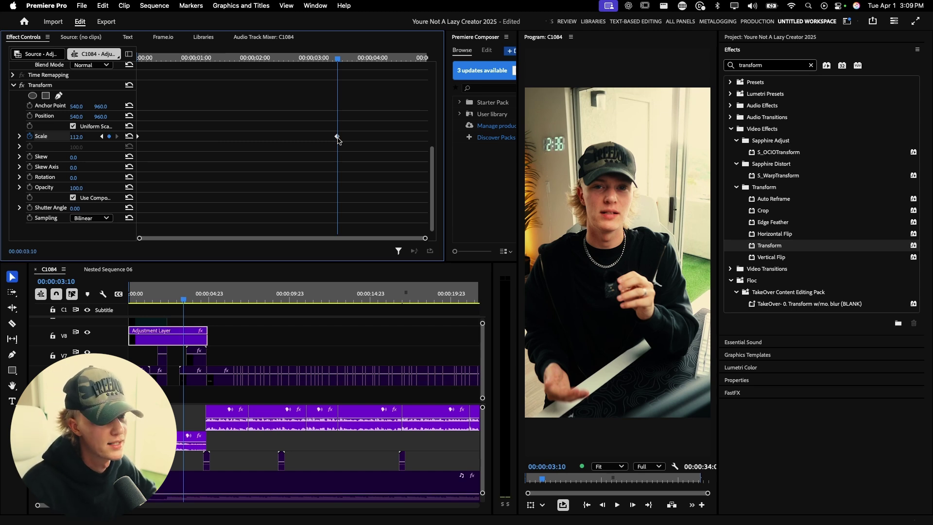
drag(335, 136, 437, 134)
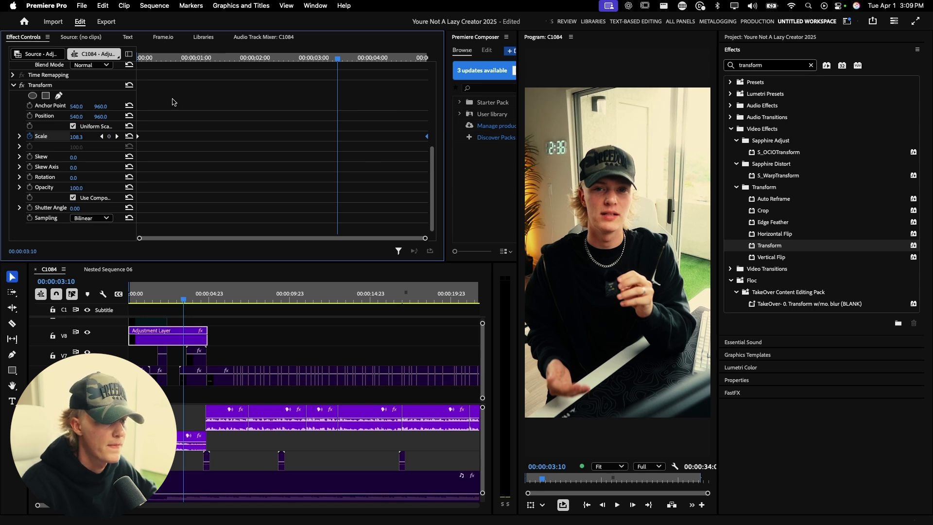
key(space)
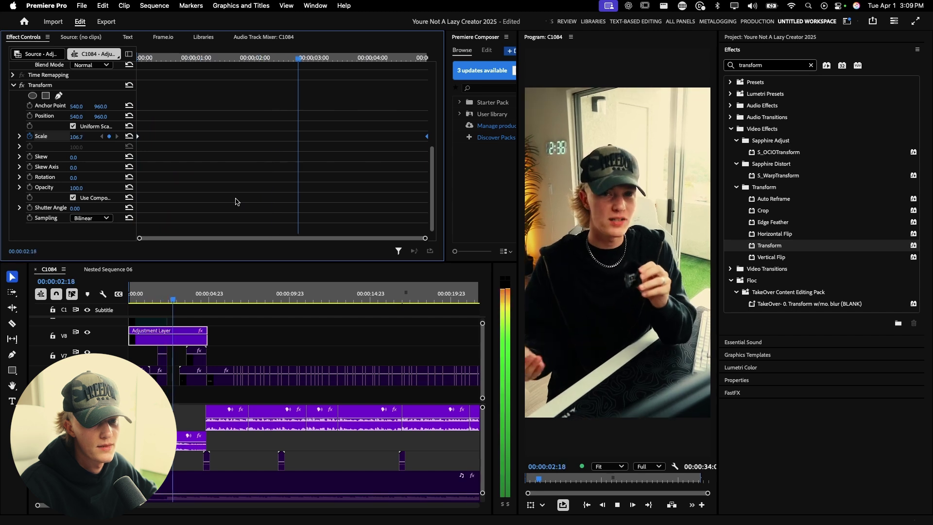
key(space)
drag(428, 138, 319, 142)
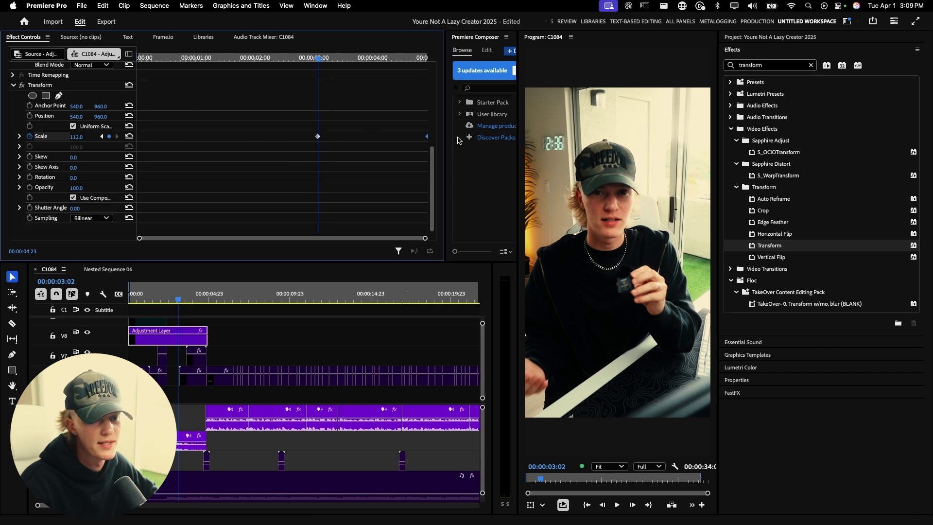
Move the 112 Scale keyframe to 00:00:00:00 and preview the zoom-out from the start
drag(318, 141, 117, 138)
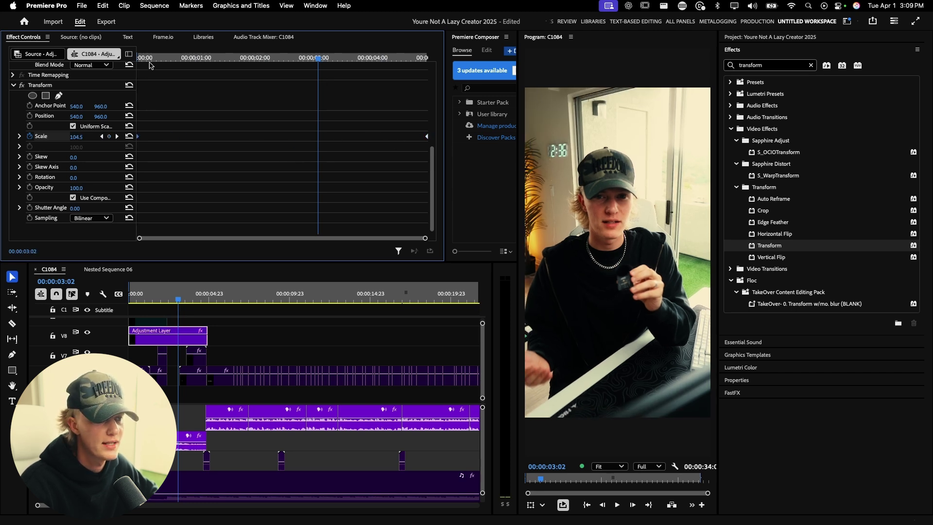
key(Home)
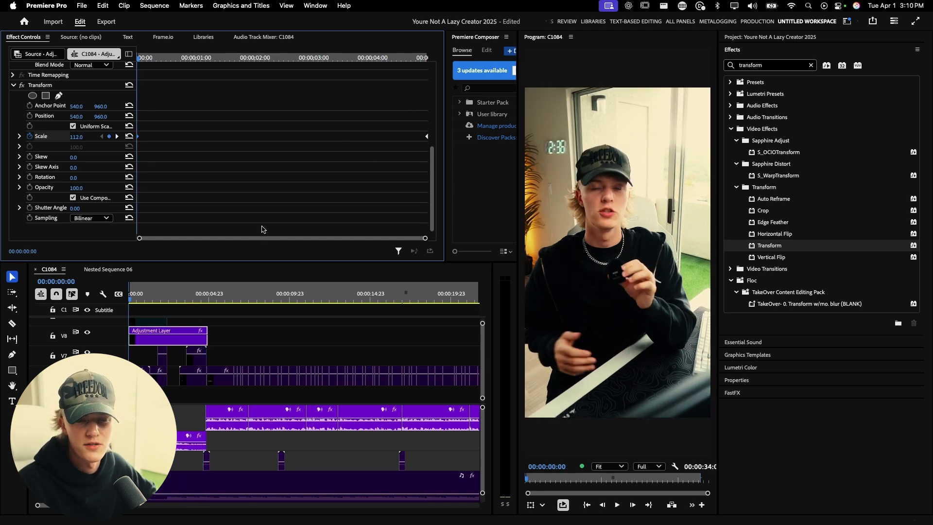
key(space)
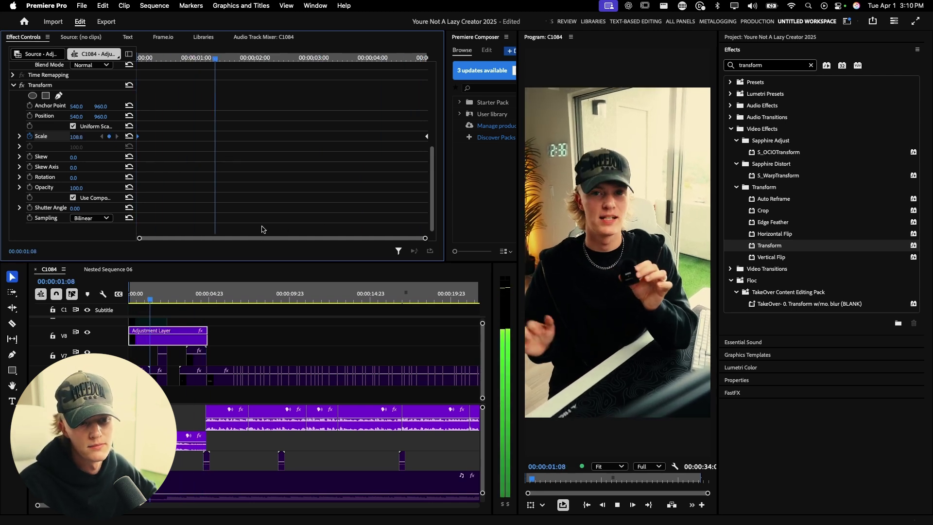
key(space)
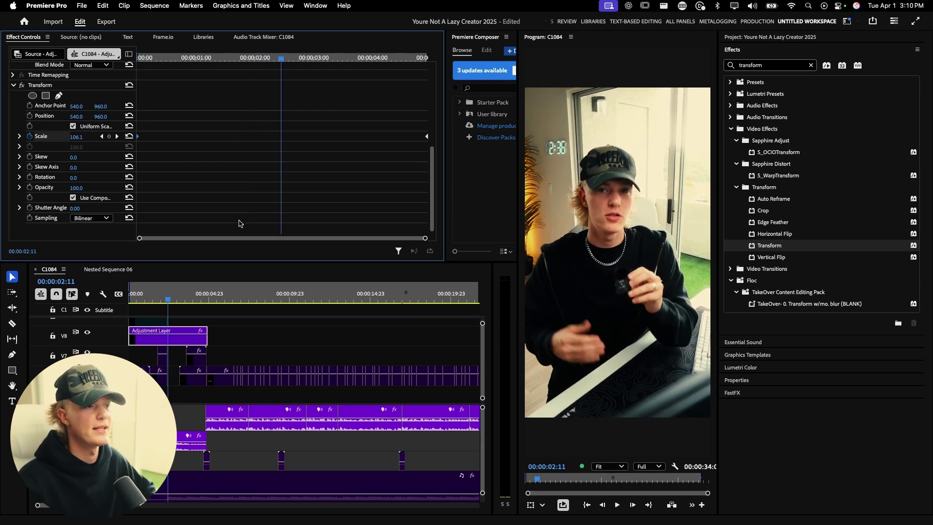
Select the Adjustment Layer clip on V8
click(160, 339)
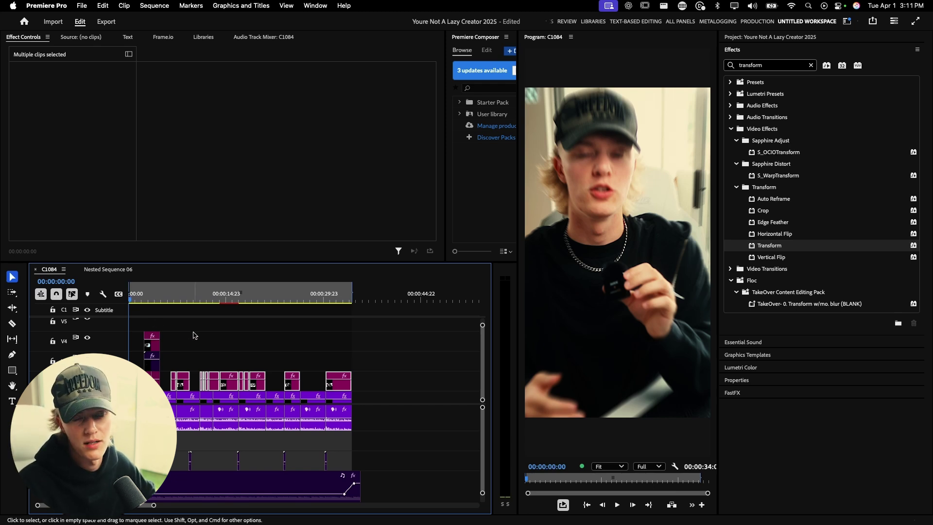
Play the sequence fitted in the timeline, stopping at 00:00:09:15 to select that talking-head clip
key(space)
click(187, 347)
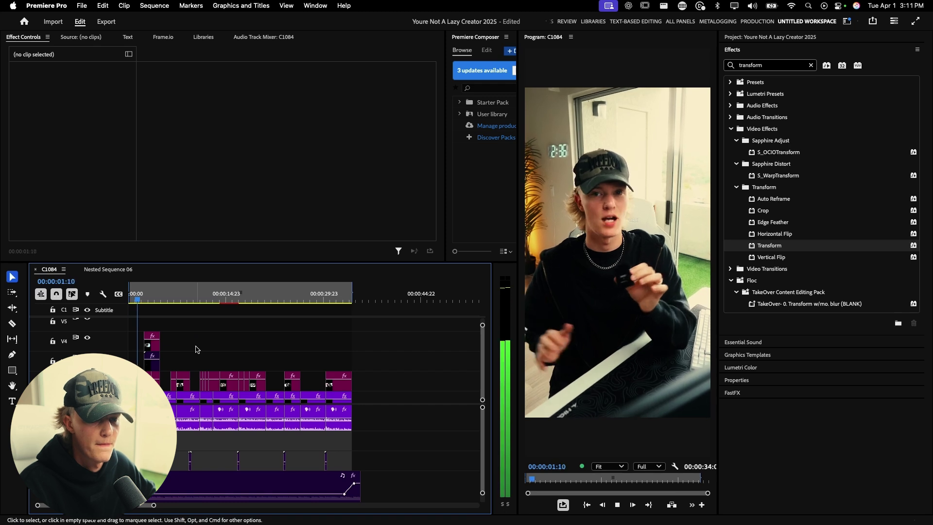
key(backslash)
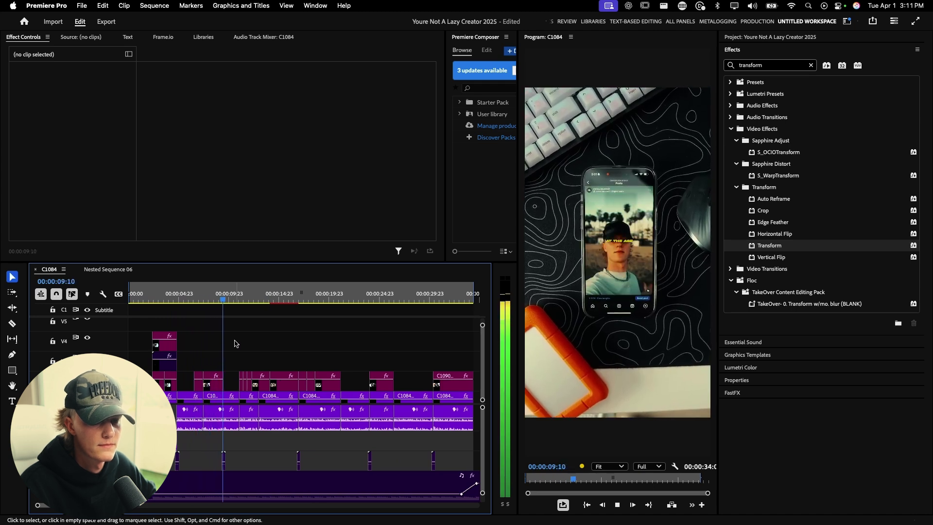
key(space)
key(d)
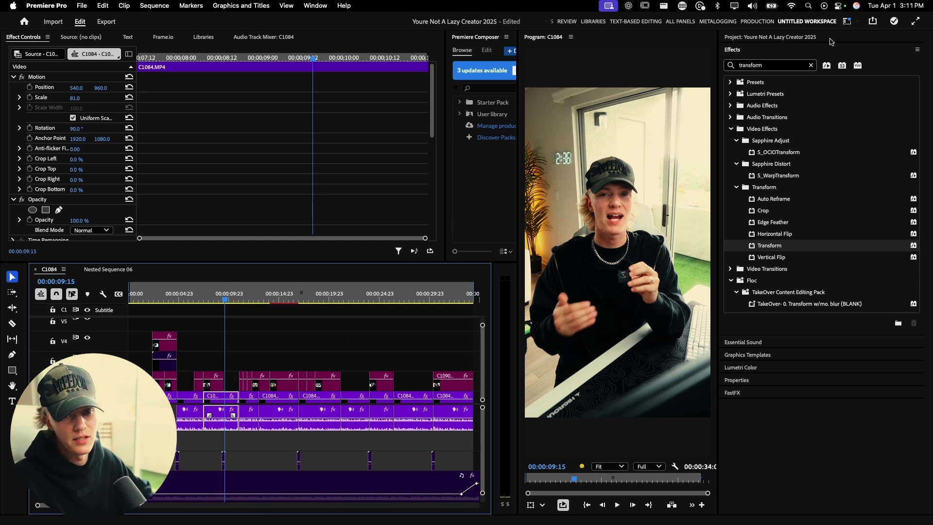
Import Most Hard Workers Stay Poor.mp4 from Downloads into the Project panel with Cmd+I
click(764, 38)
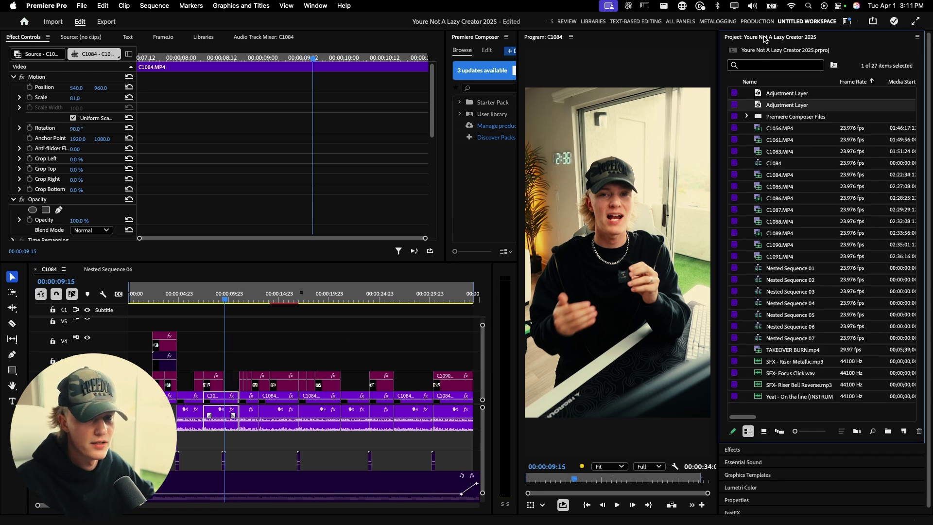
click(802, 411)
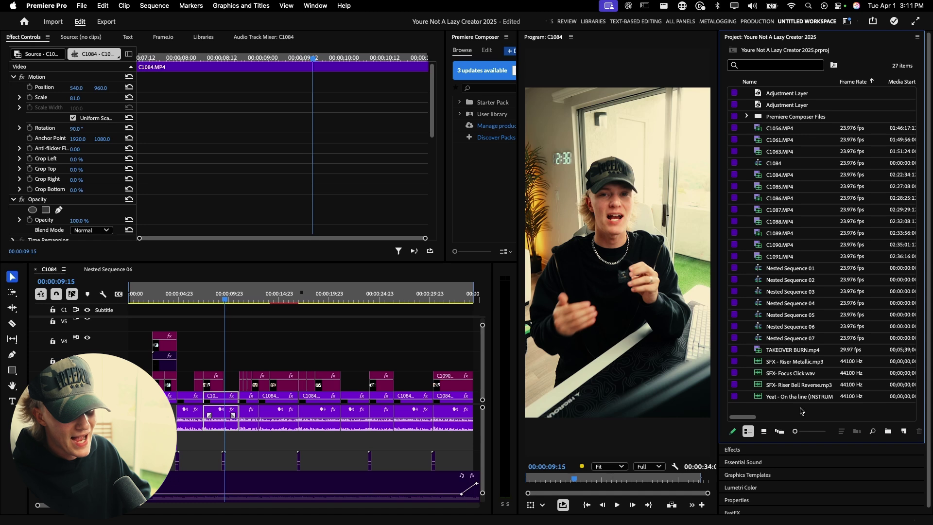
key(super+i)
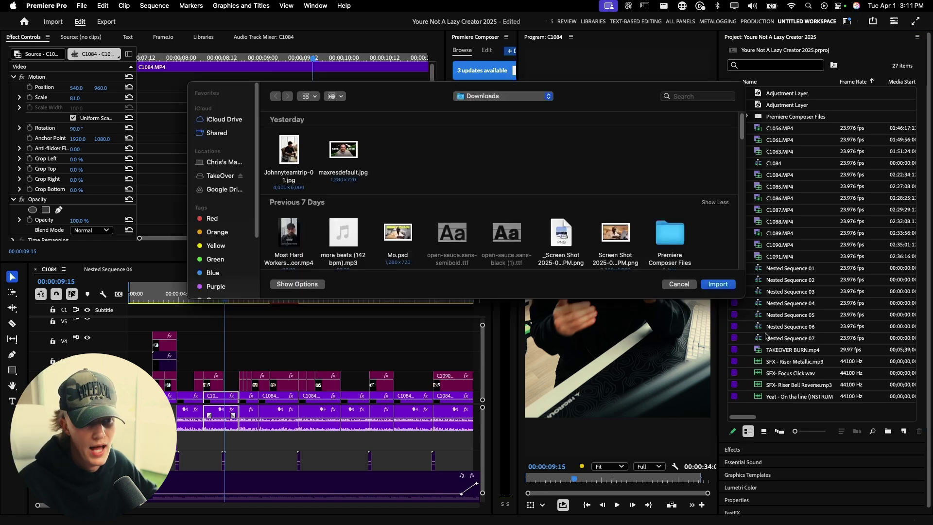
scroll(355, 170, down, 10)
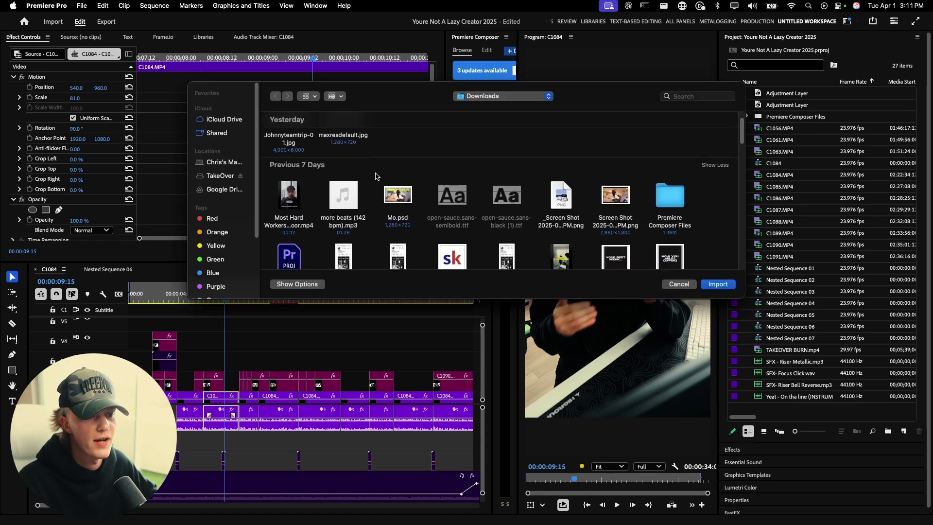
scroll(326, 185, down, 3)
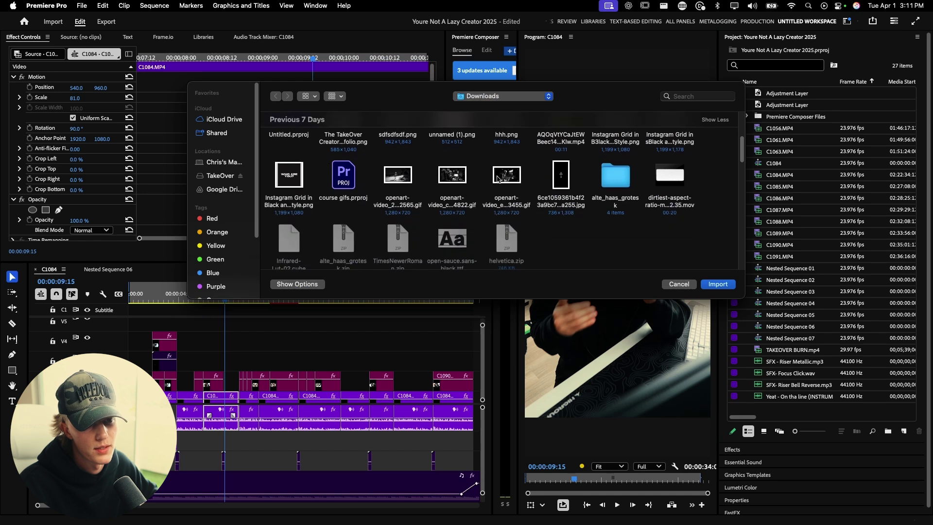
scroll(538, 177, up, 4)
scroll(318, 154, up, 4)
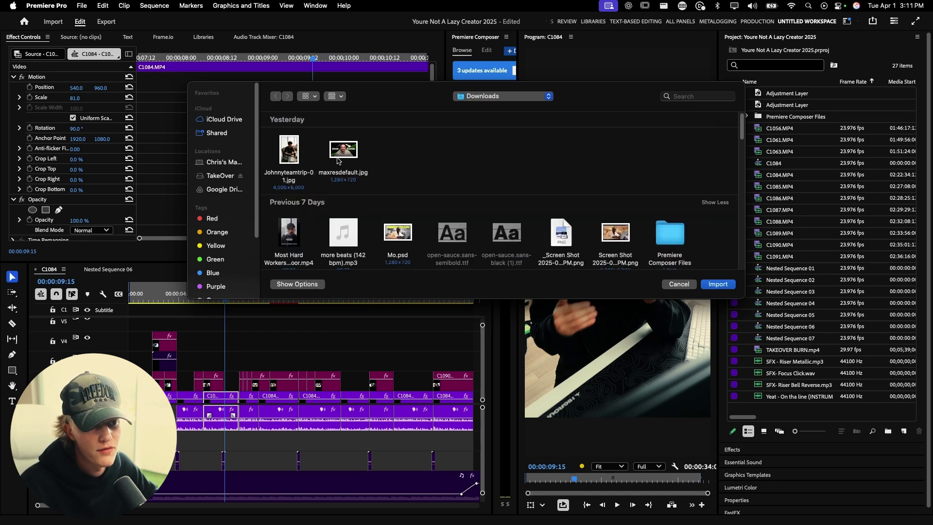
scroll(369, 176, down, 3)
click(295, 187)
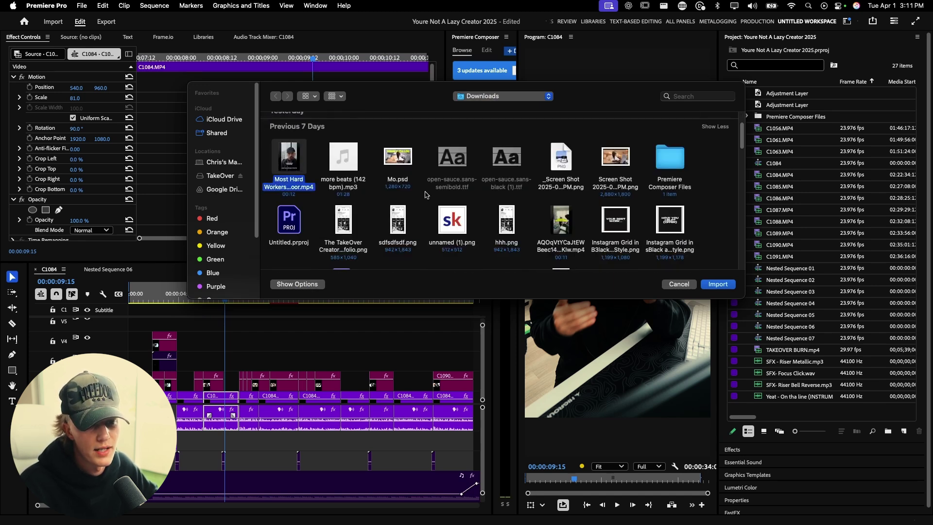
click(718, 284)
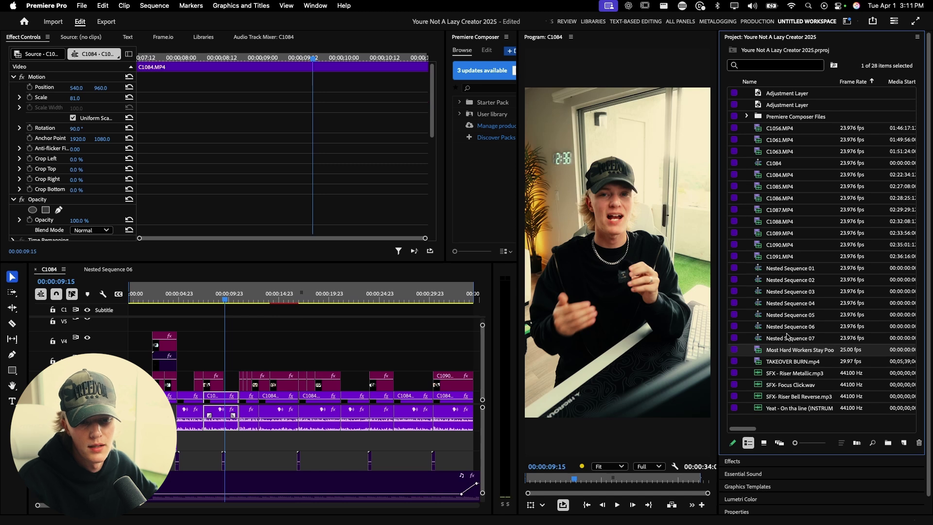
Lay the 00:00:04:12–00:00:08:07 video-only excerpt of Most Hard Workers Stay Poor.mp4 above the main footage at 00:00:09:15
double_click(761, 350)
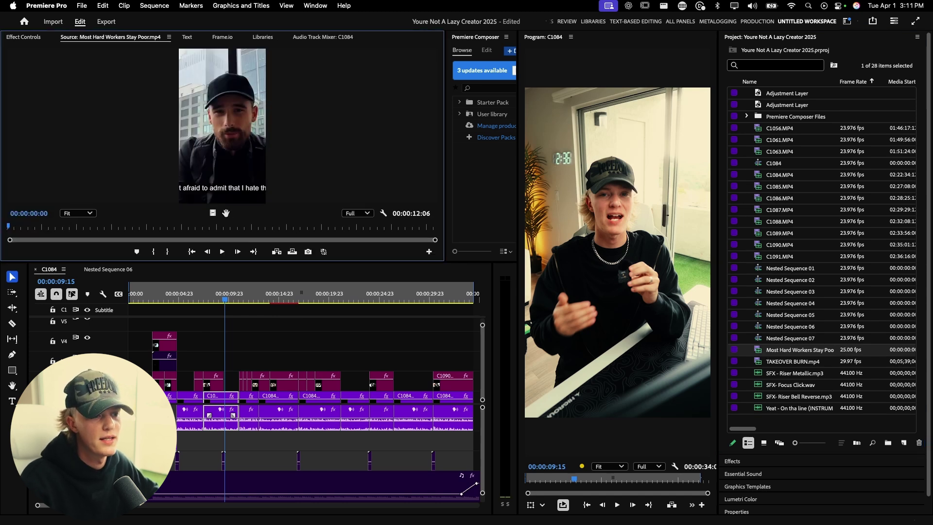
click(165, 227)
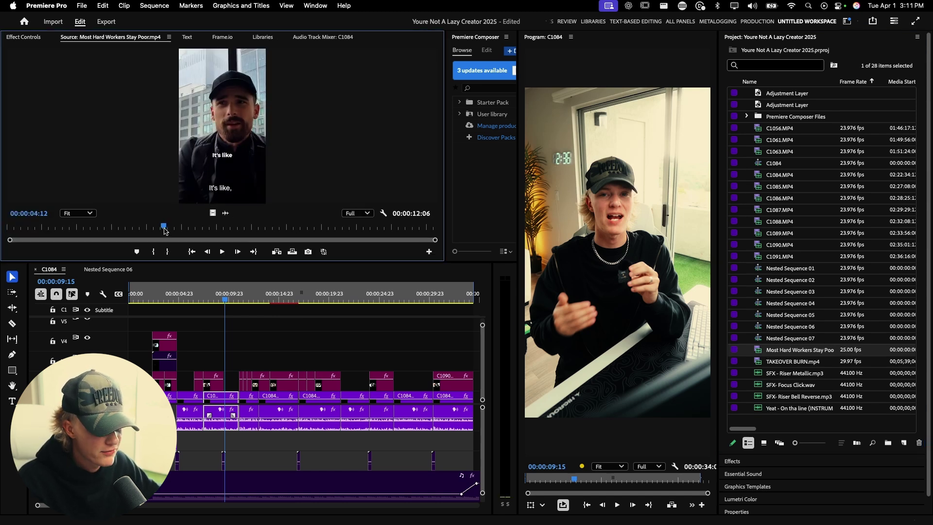
key(i)
drag(164, 228, 297, 227)
key(o)
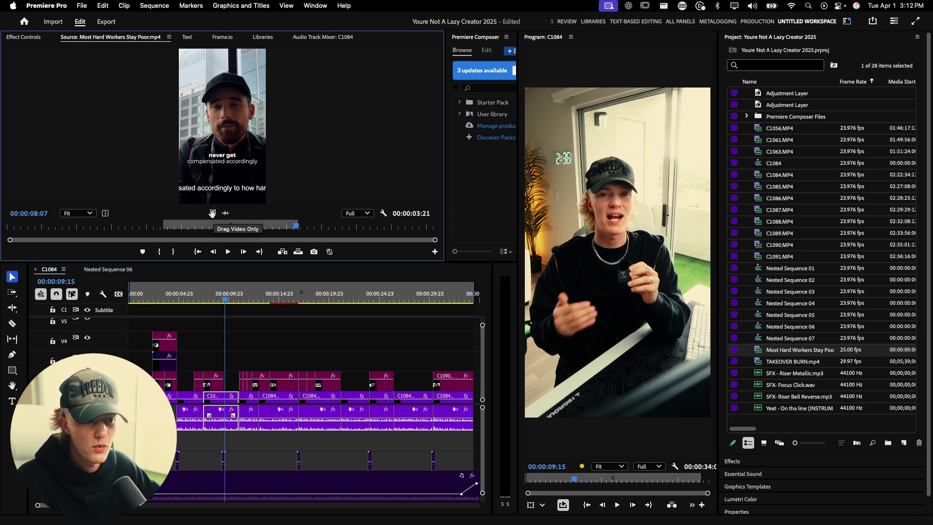
drag(212, 214, 238, 365)
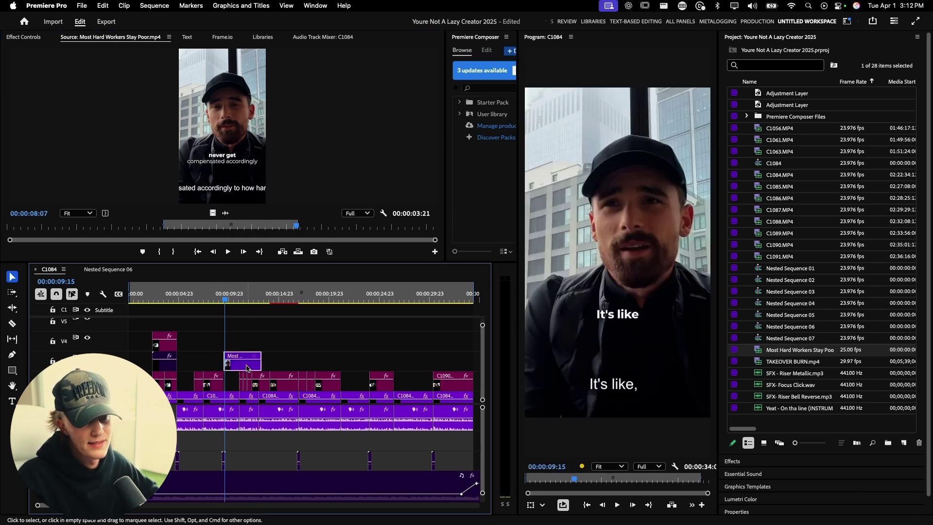
click(32, 46)
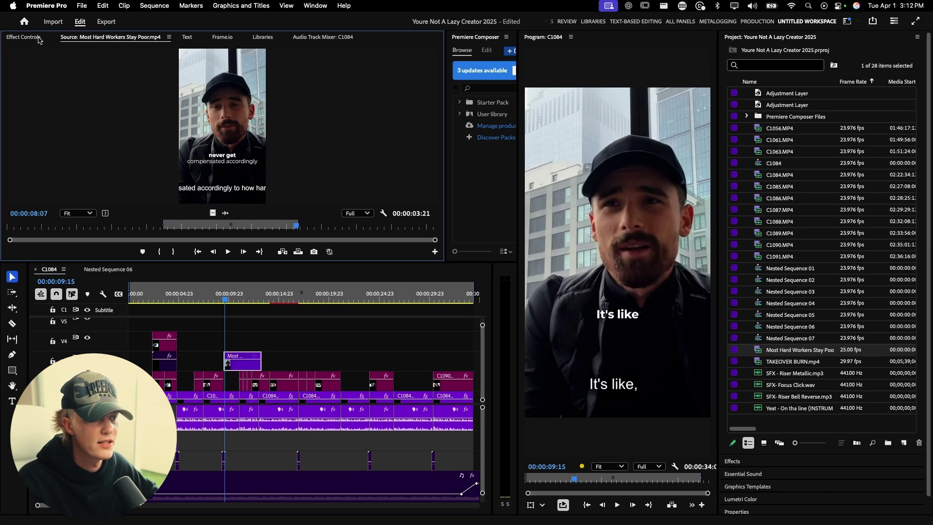
Rotate the new B-roll clip by 90 degrees in its motion settings, then reactivate the timeline
click(38, 40)
click(228, 361)
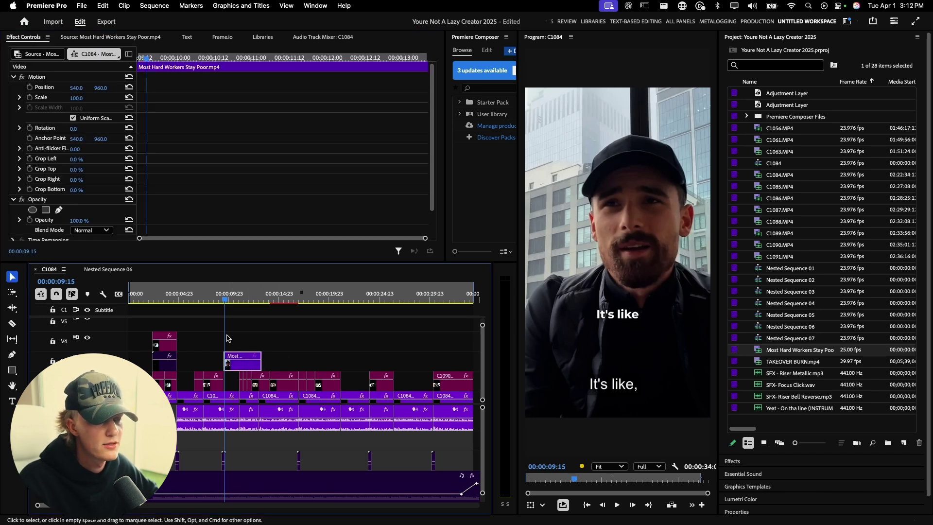
click(70, 102)
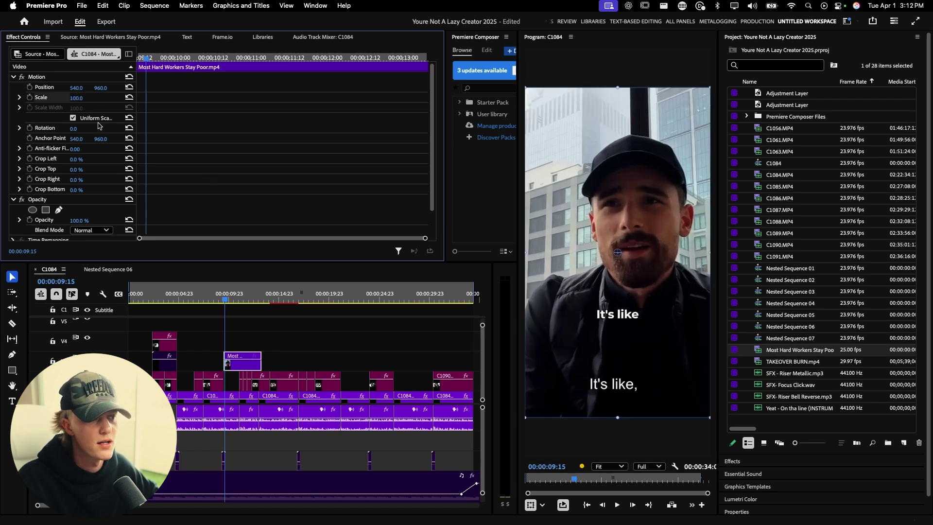
text(90)
key(Return)
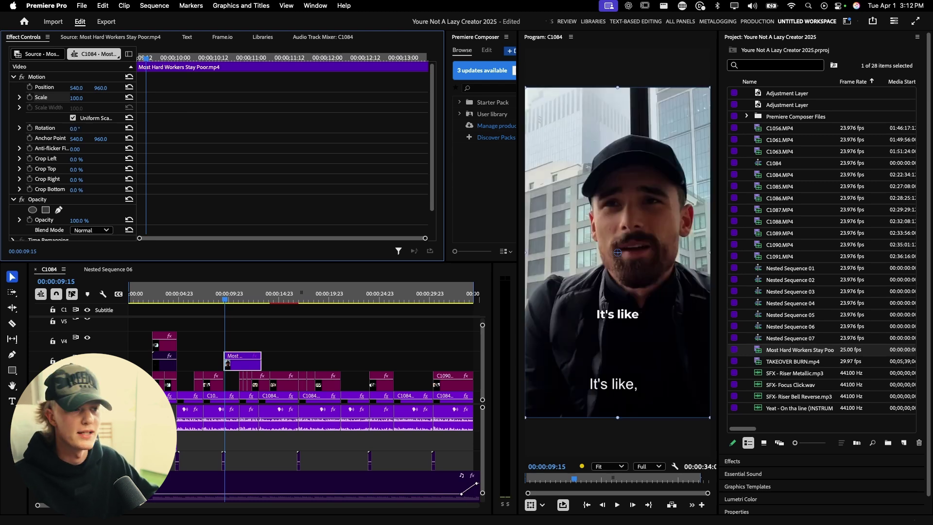
click(241, 359)
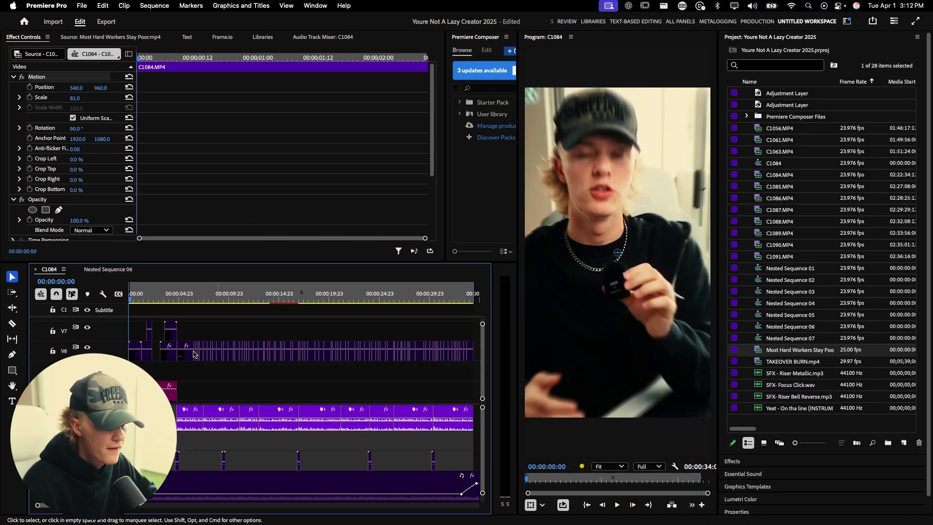
key(minus)
key(minus)
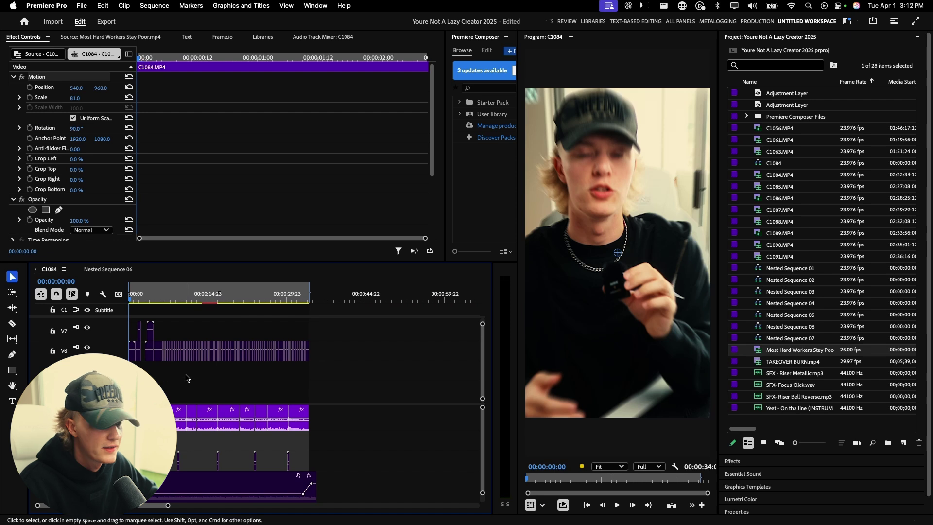
key(backslash)
key(space)
key(equal)
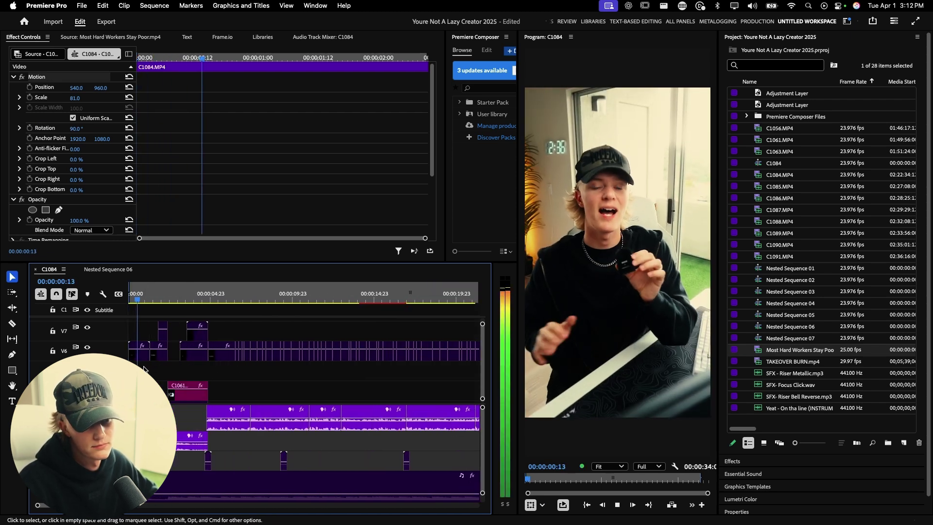
key(space)
key(minus)
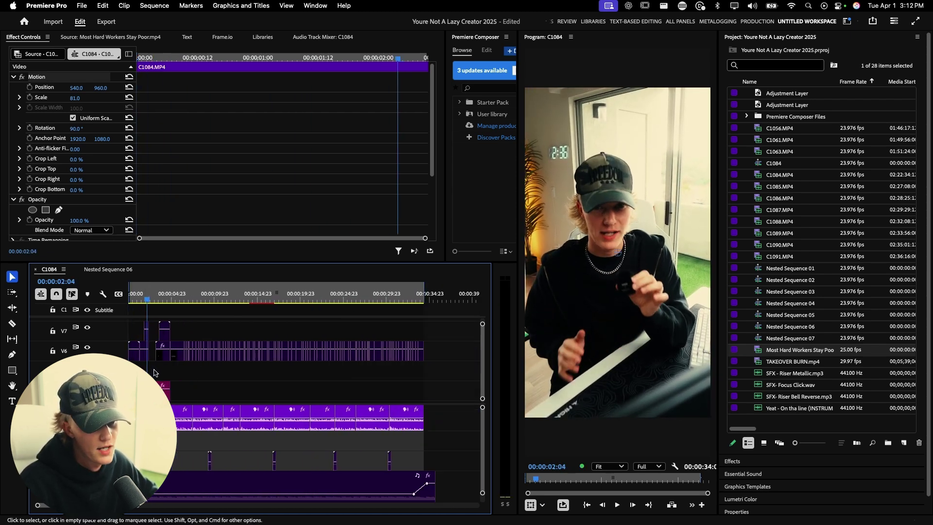
drag(401, 364, 130, 343)
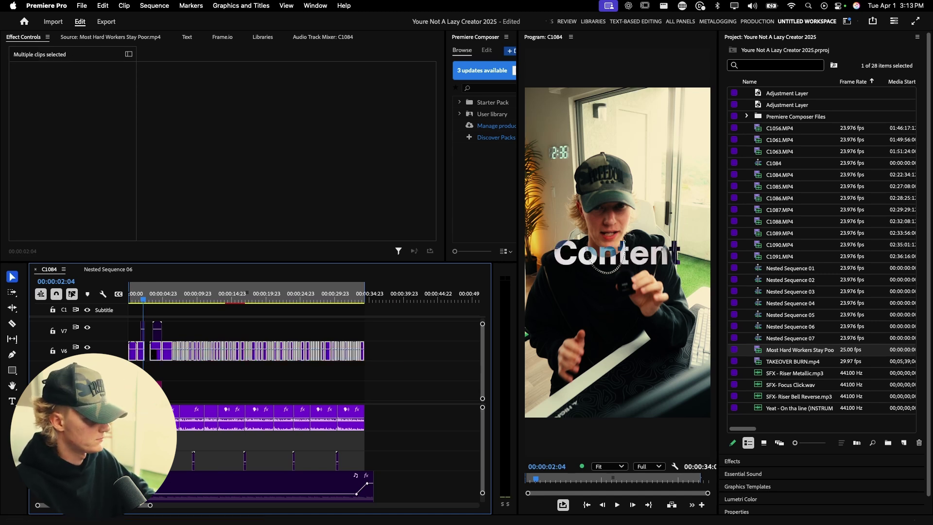
key(Home)
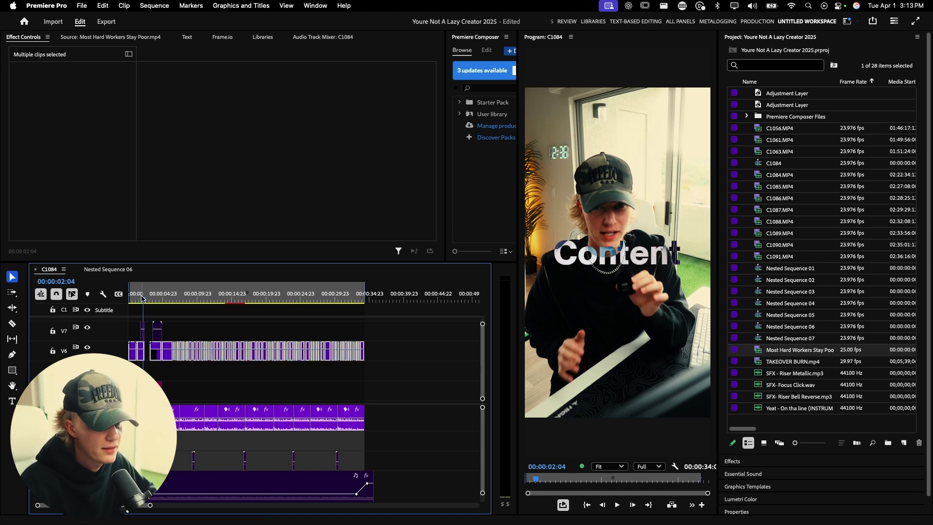
click(153, 337)
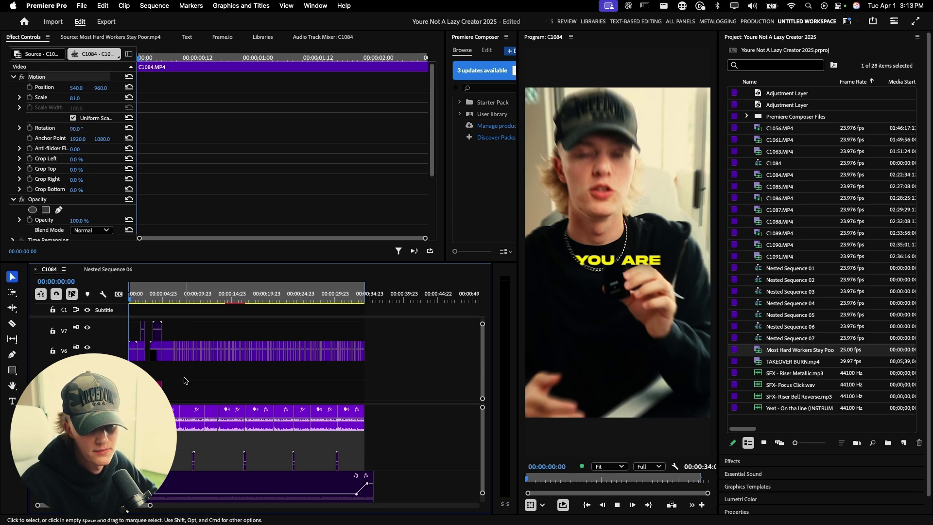
key(space)
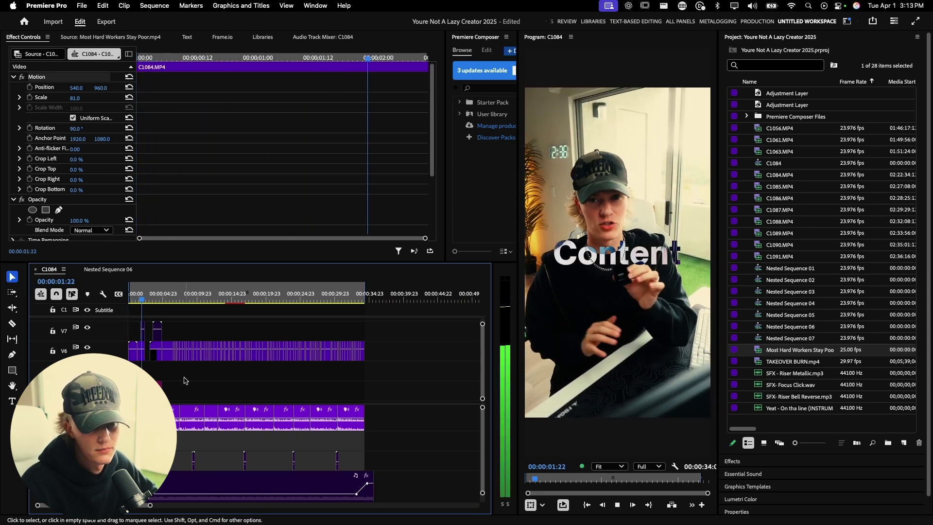
key(space)
key(Home)
key(equal)
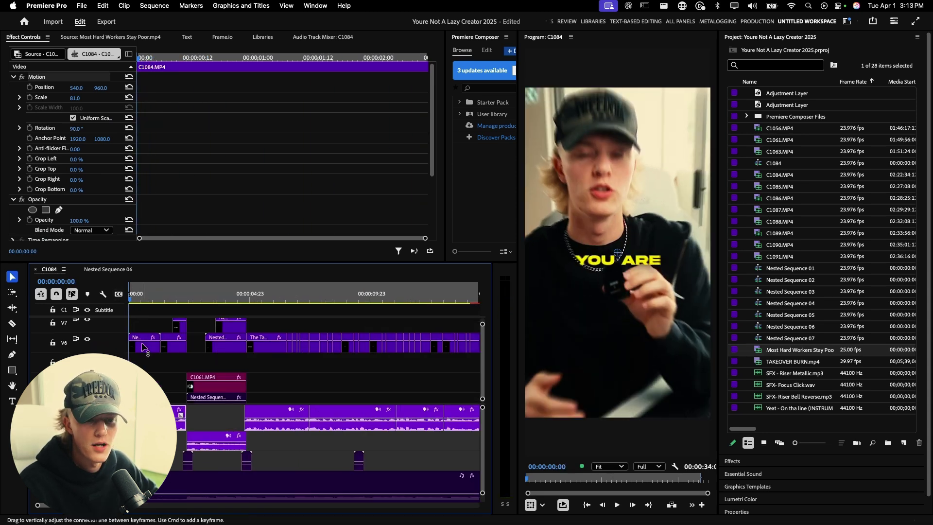
scroll(151, 362, up, 5)
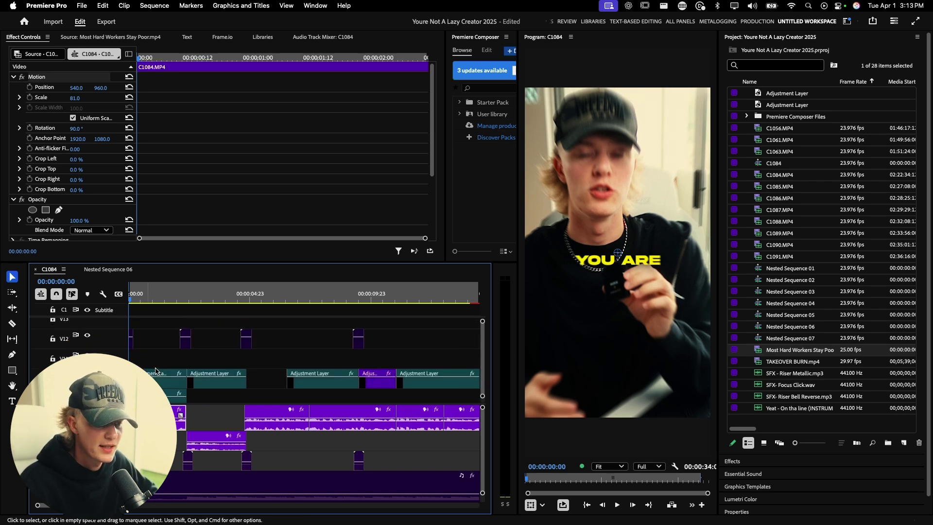
scroll(155, 369, down, 4)
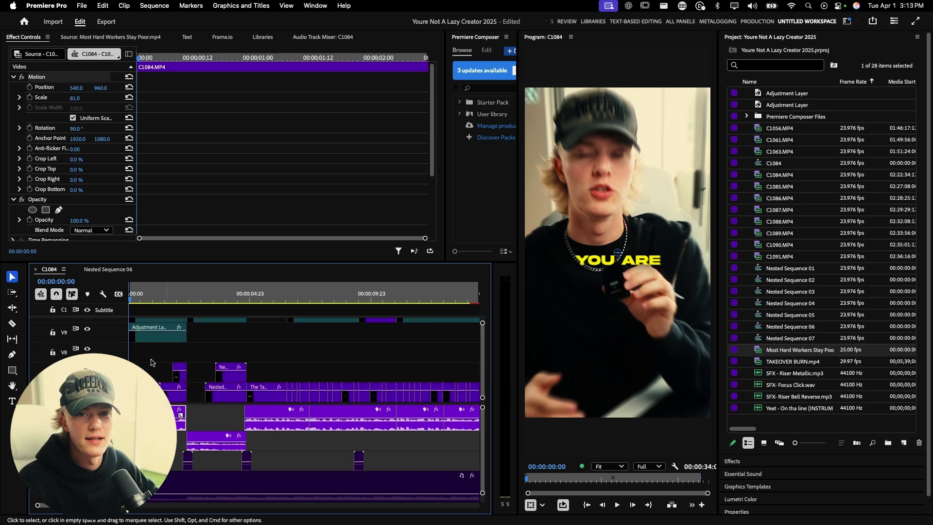
scroll(149, 365, down, 1)
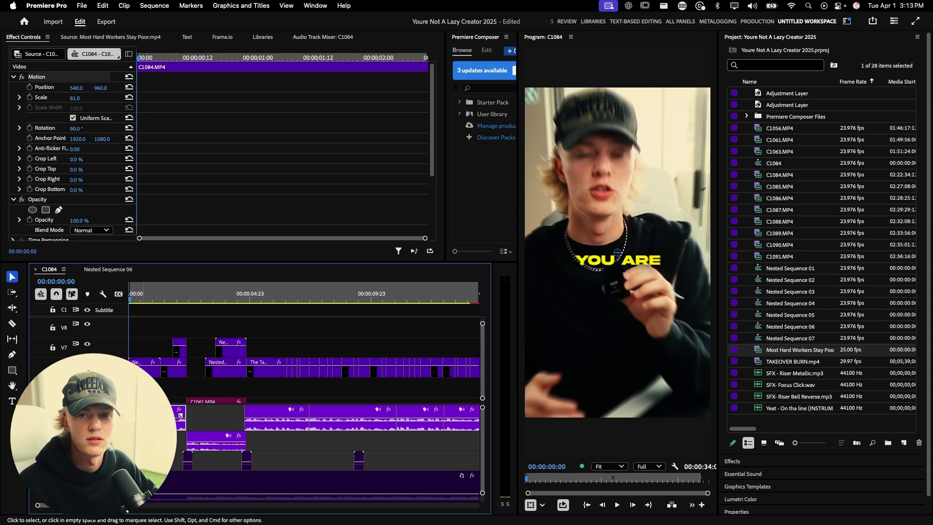
key(space)
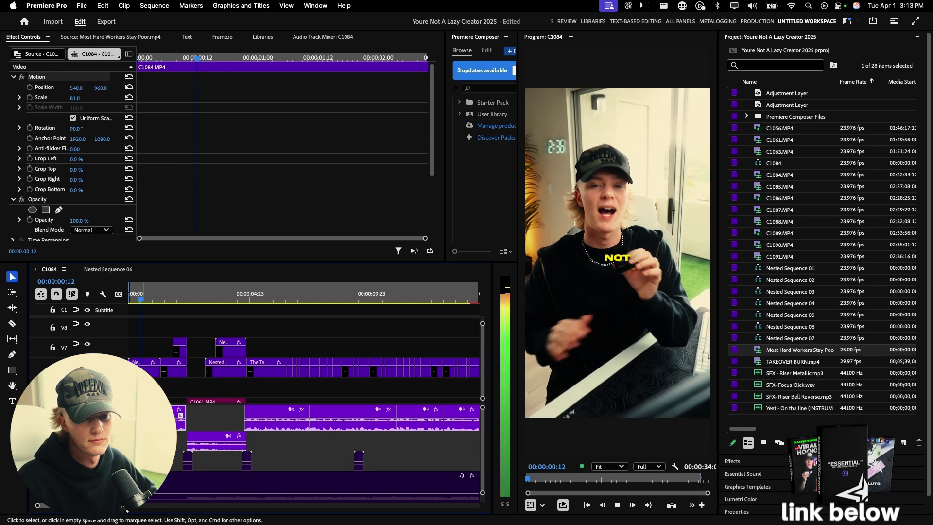
key(space)
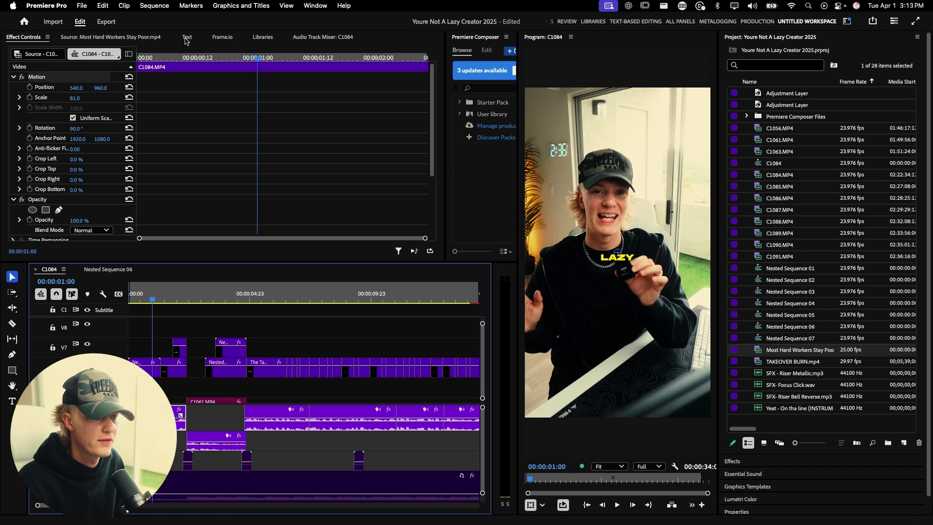
Open the sequence transcript and look through the captions list and its export options without changes
click(187, 37)
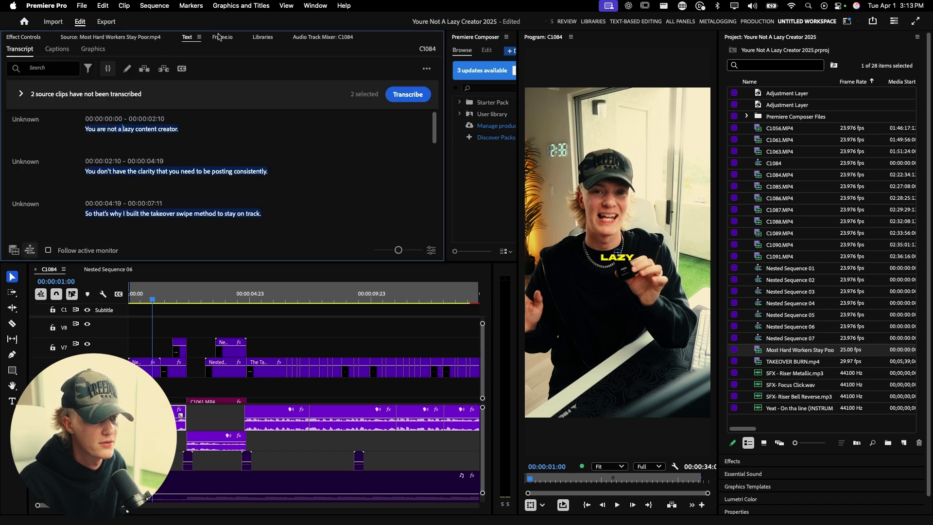
click(407, 93)
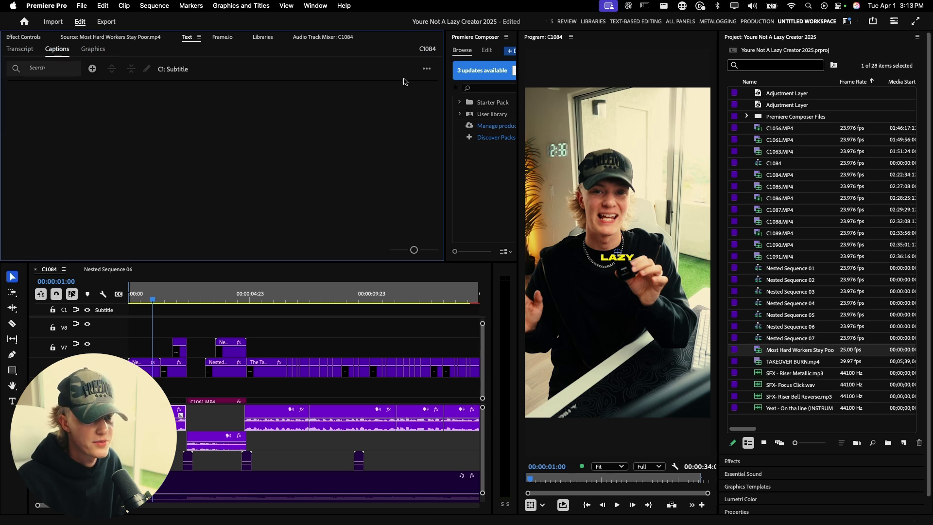
click(427, 69)
click(423, 137)
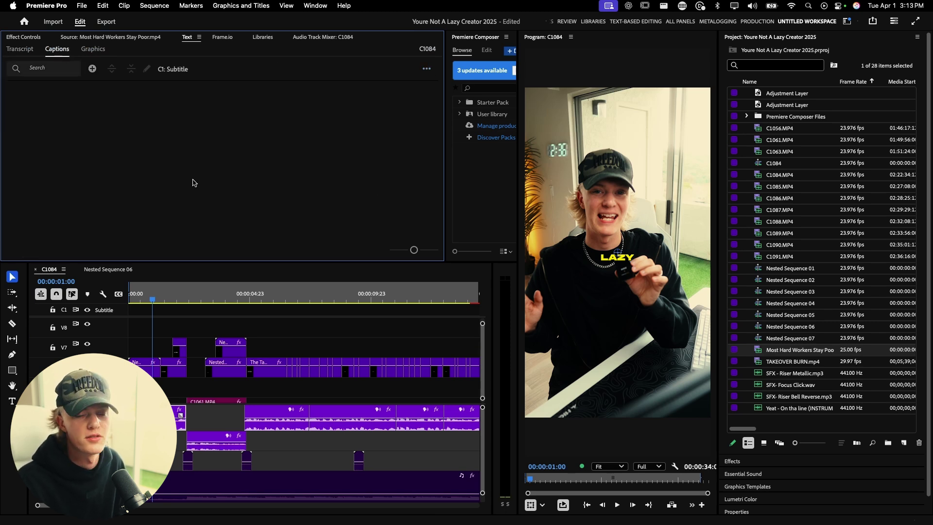
click(235, 325)
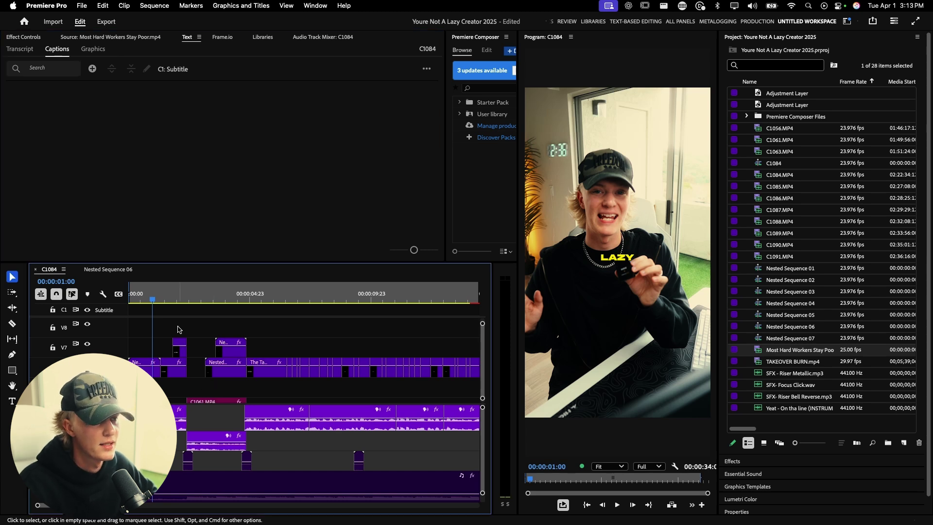
click(19, 48)
scroll(235, 312, down, 3)
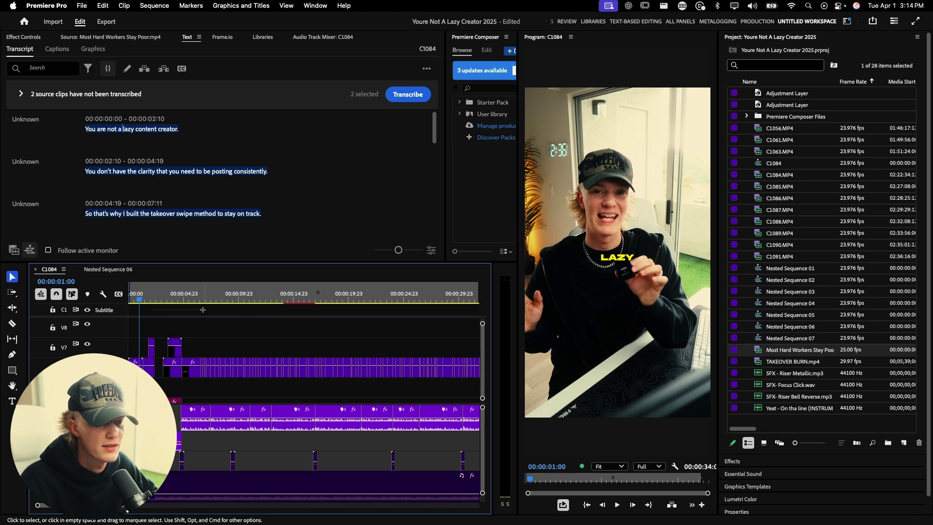
drag(203, 309, 358, 306)
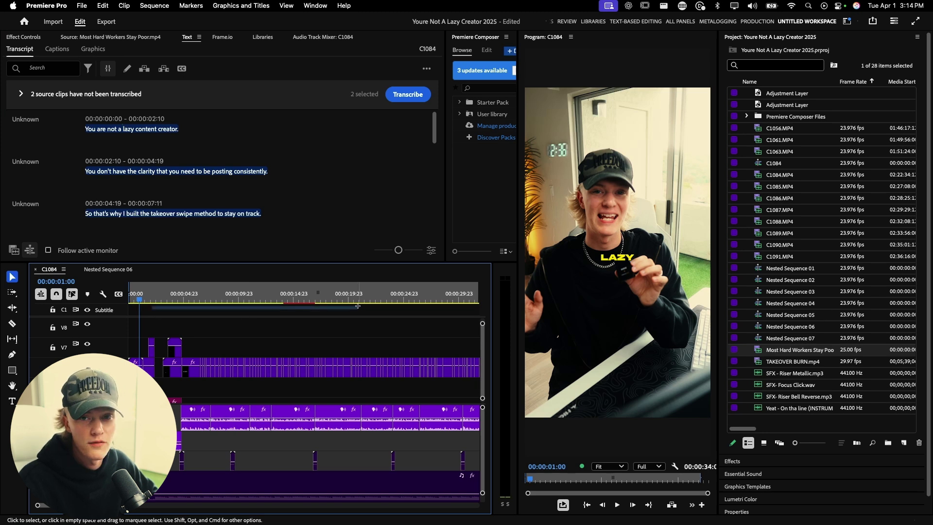
click(248, 6)
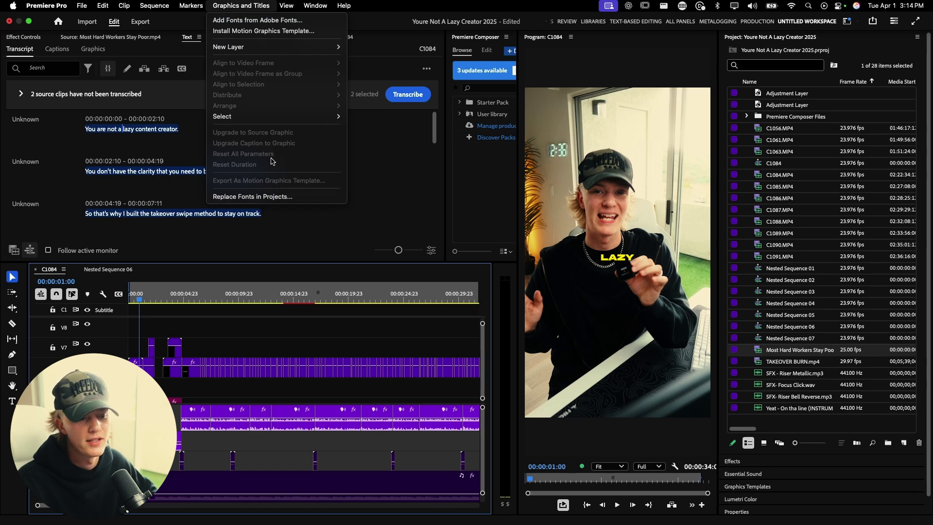
key(Escape)
Extend the short QUALITY text clip on V7 at 00:00:08:12 so it lasts longer
click(227, 324)
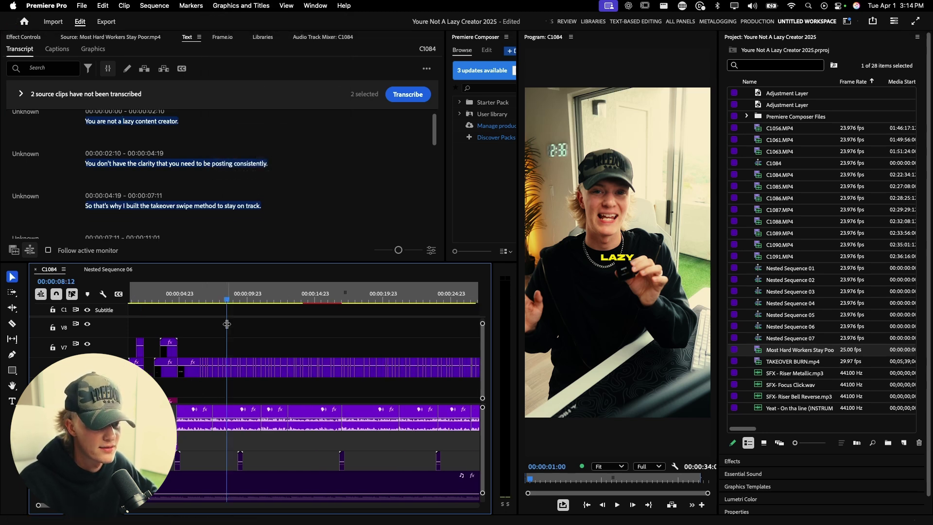
key(=)
click(224, 347)
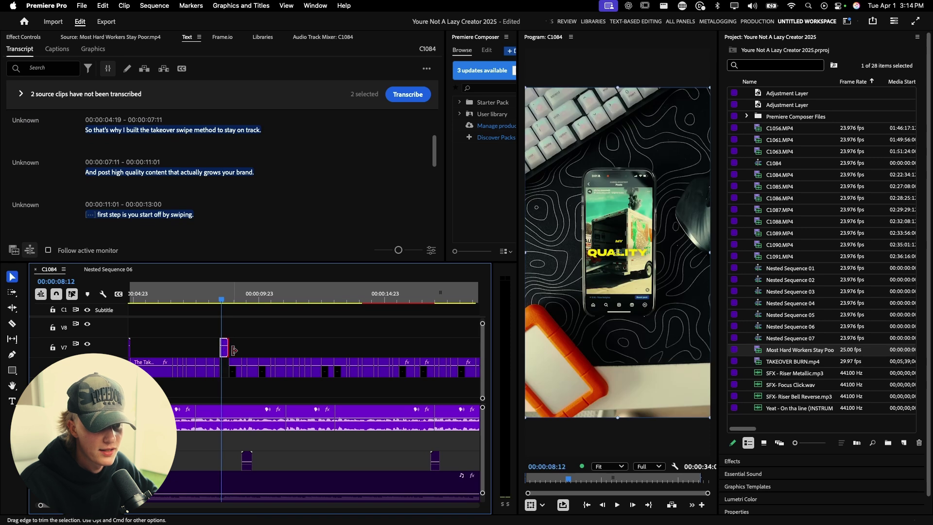
drag(228, 349, 274, 349)
Go back near the sequence start and zoom in on the Content and Creator caption clips
key(Home)
click(143, 294)
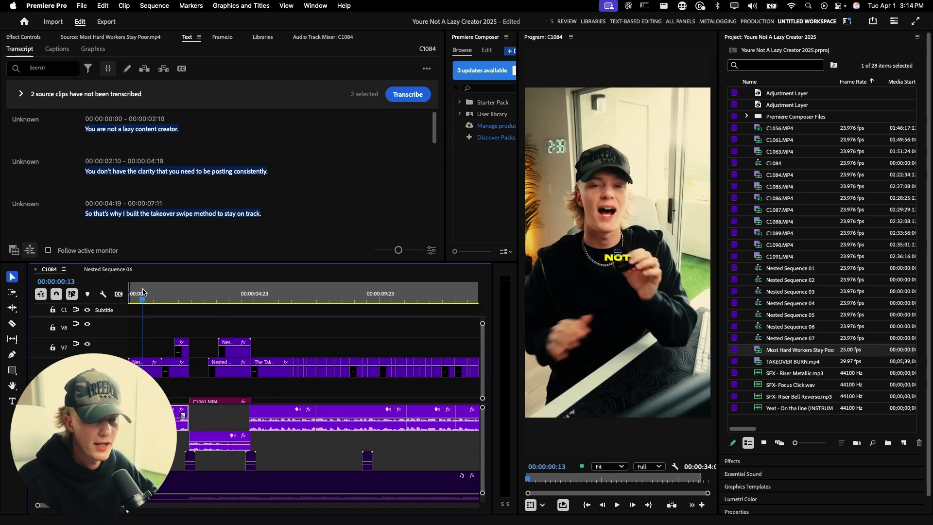
click(166, 298)
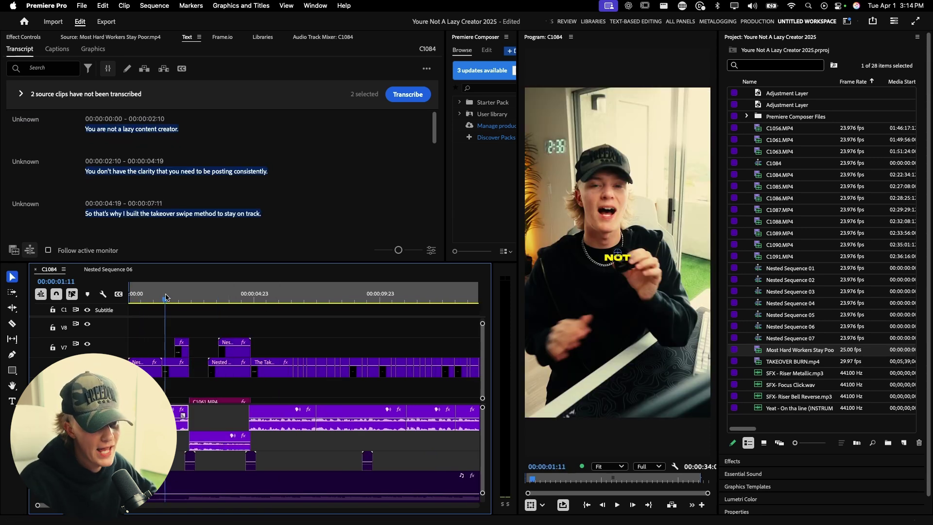
key(=)
key(=)
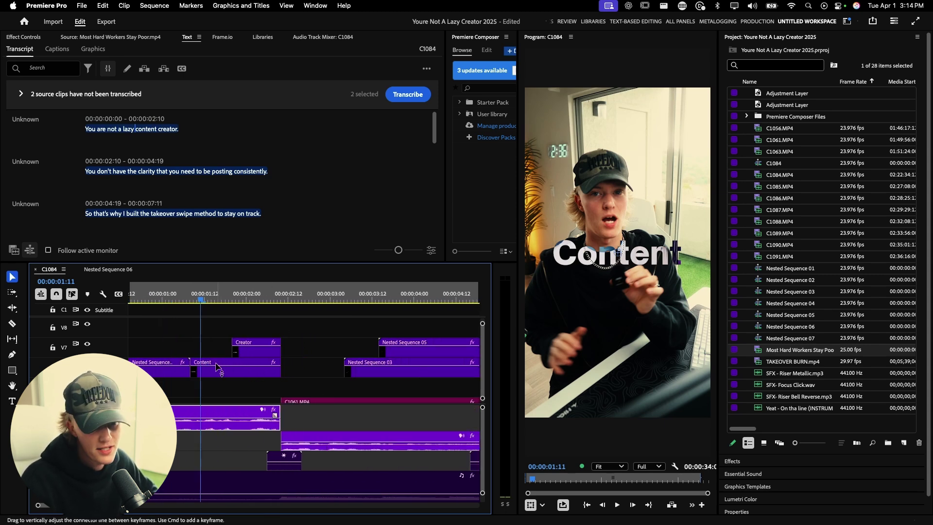
Undo the Content clip shortening, replay it, and adjust the Content title's font size in Properties
click(23, 37)
key(super+z)
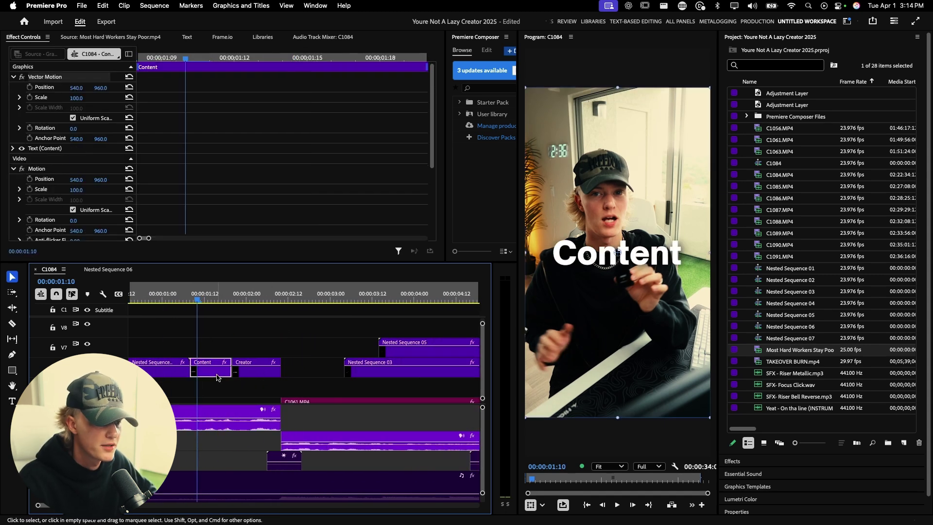
click(246, 354)
key(space)
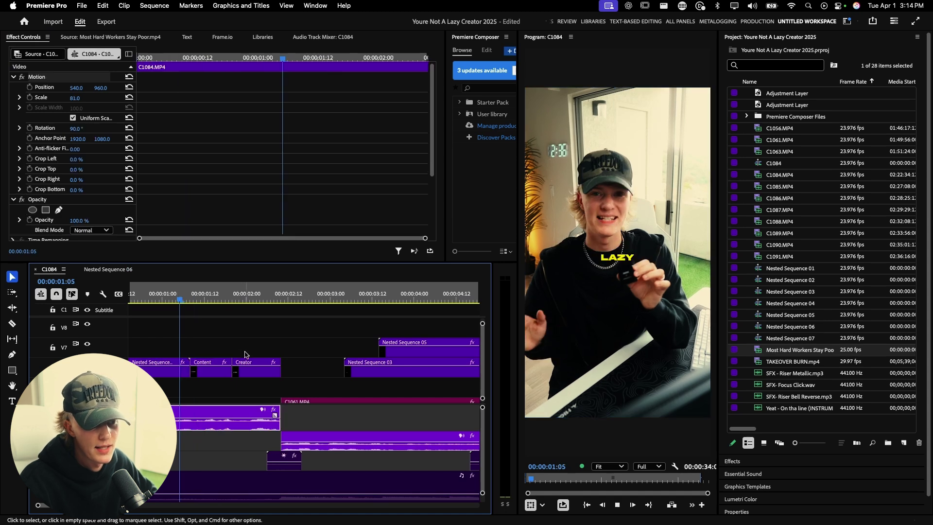
key(space)
click(210, 370)
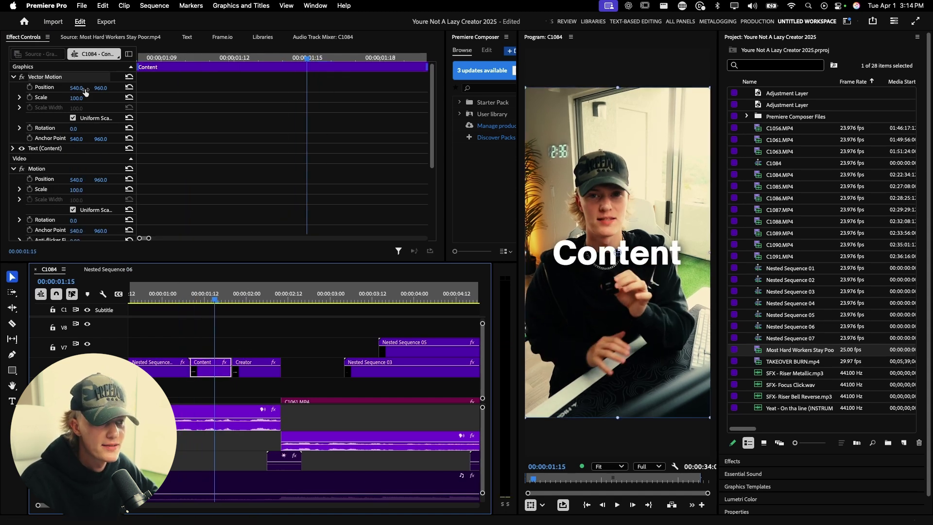
click(769, 36)
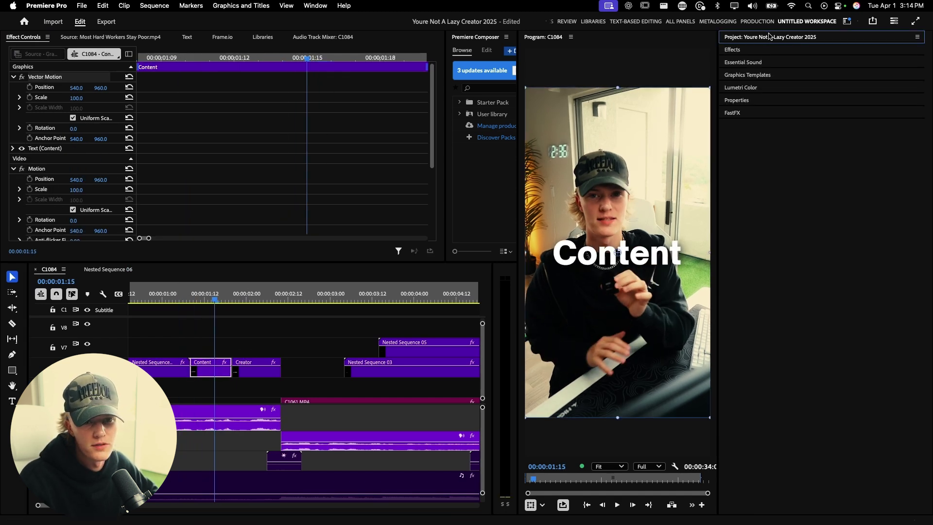
click(736, 100)
click(779, 136)
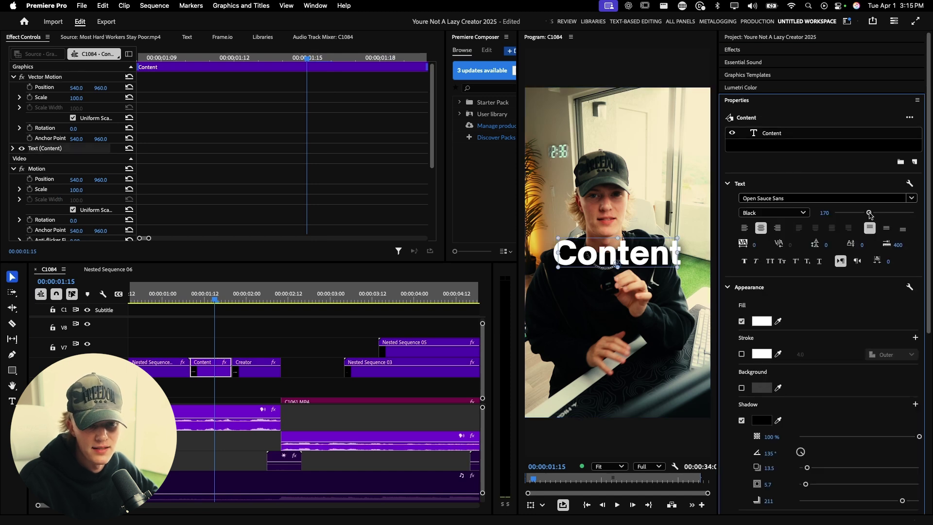
mouse_move(870, 214)
mouse_down()
mouse_move(885, 215)
mouse_move(868, 215)
mouse_up()
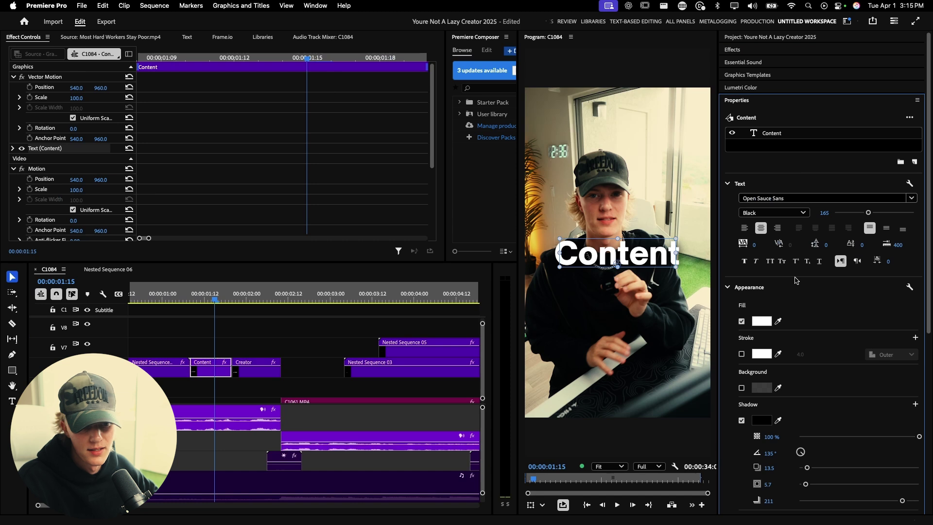
Shrink the Creator title to font size 163, nudge its vertical position, and move it above Content
click(250, 297)
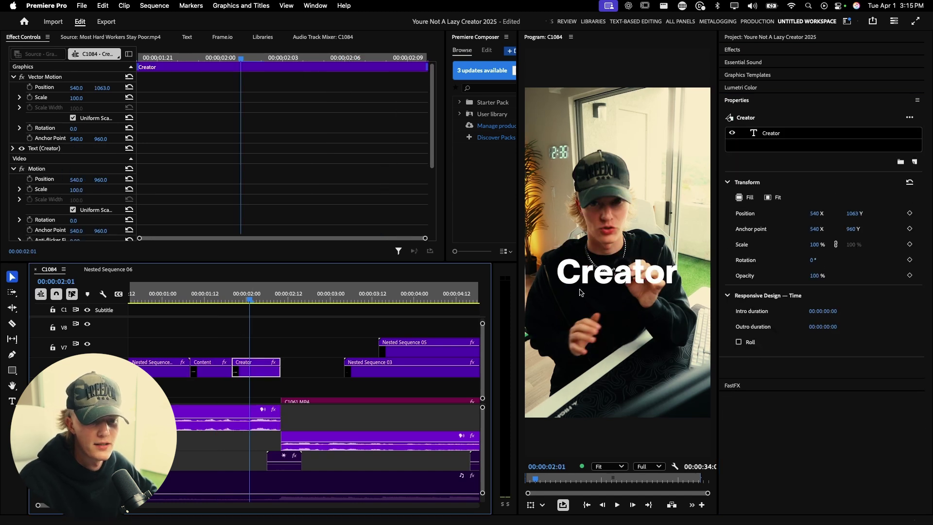
double_click(626, 274)
mouse_move(869, 214)
mouse_down()
mouse_move(851, 217)
mouse_move(868, 219)
mouse_up()
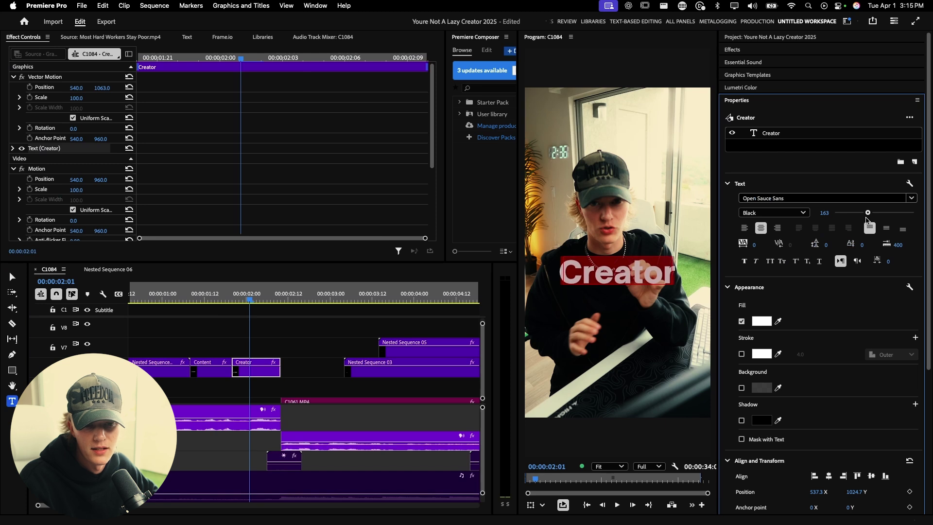
drag(852, 491, 851, 491)
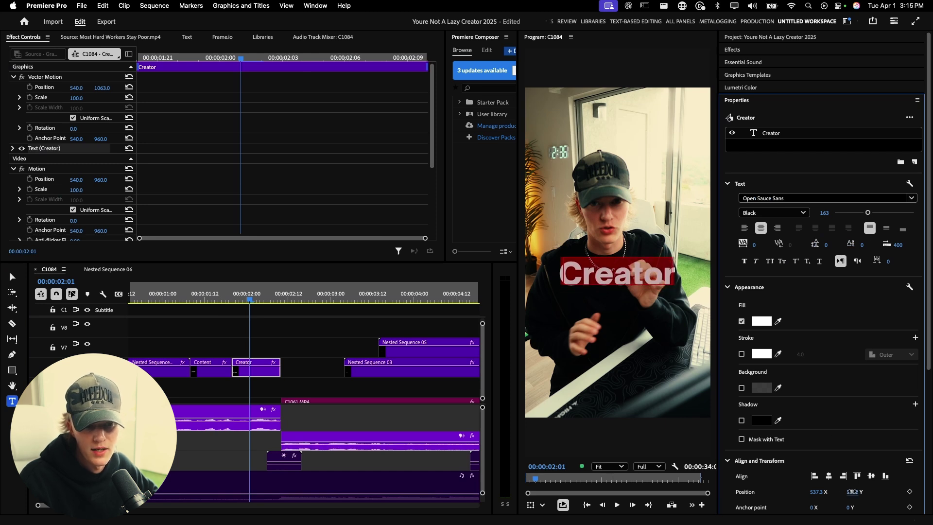
click(567, 447)
click(302, 345)
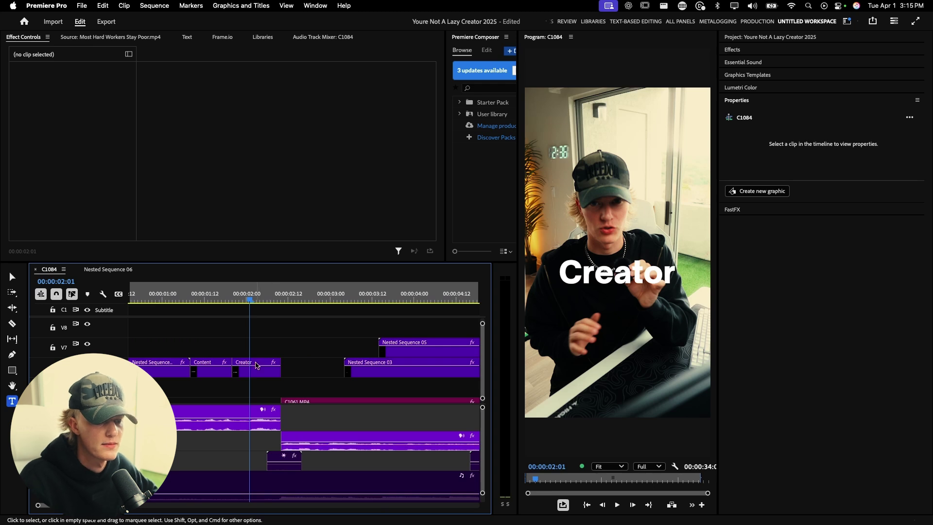
drag(257, 366, 281, 368)
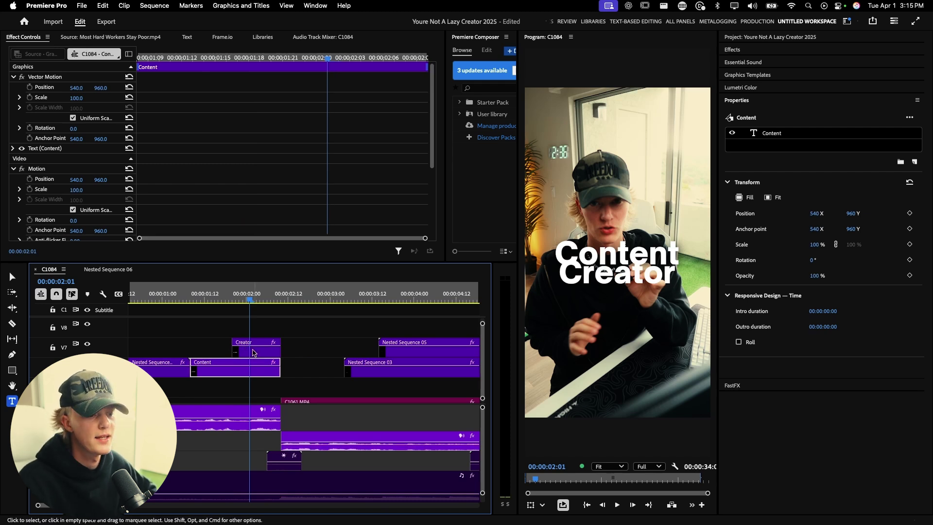
Set the Opacity blend mode of both the Creator and Content titles to Difference
click(251, 351)
scroll(180, 169, down, 1)
scroll(180, 168, down, 4)
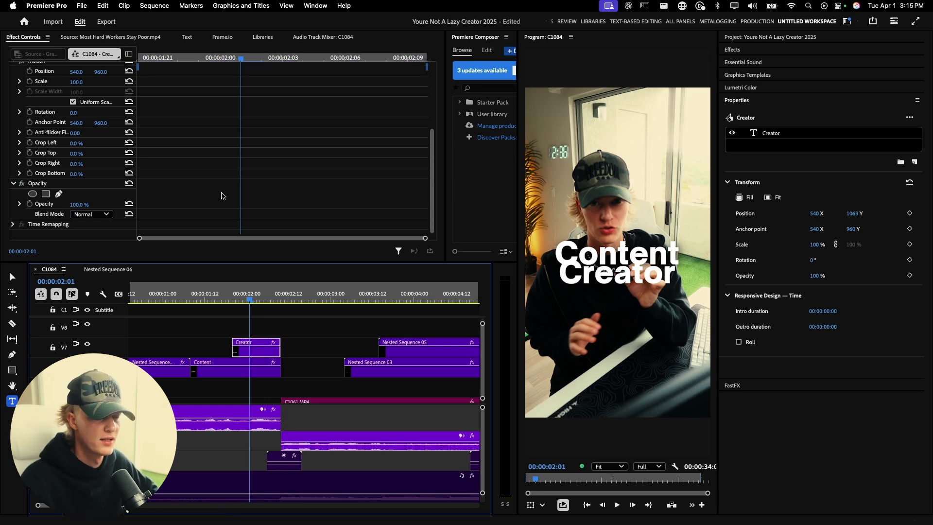
click(106, 214)
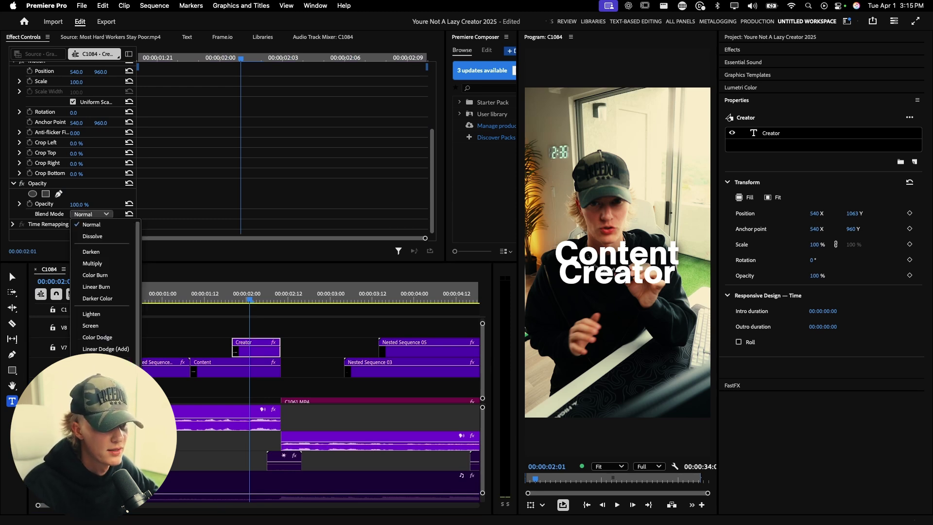
key(Escape)
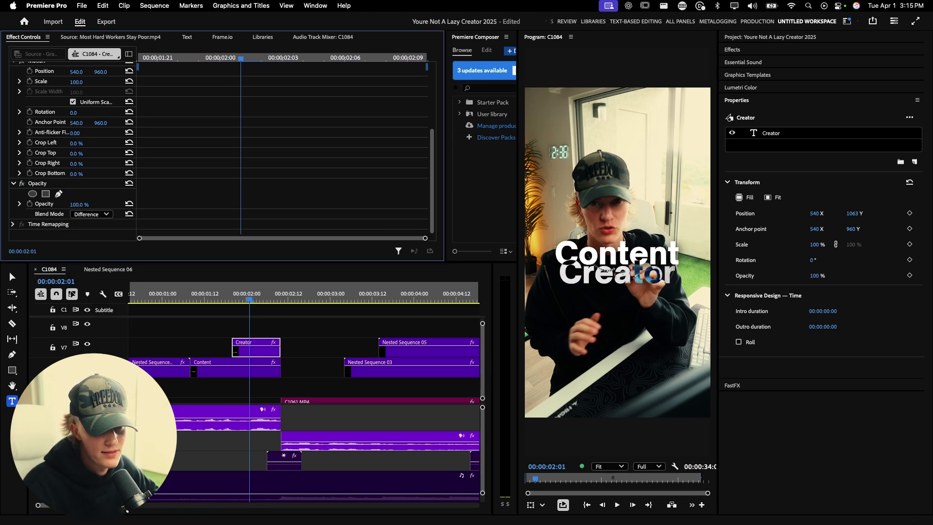
click(224, 368)
scroll(160, 204, down, 5)
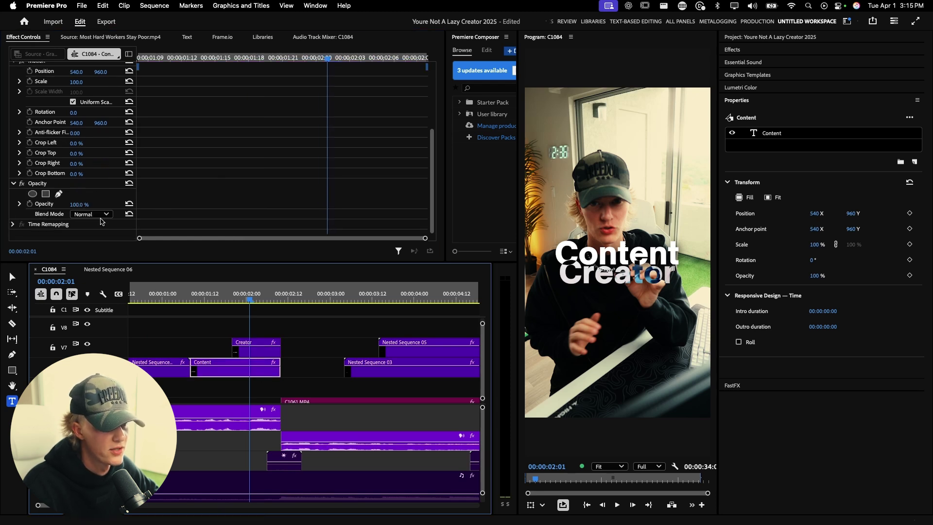
click(91, 214)
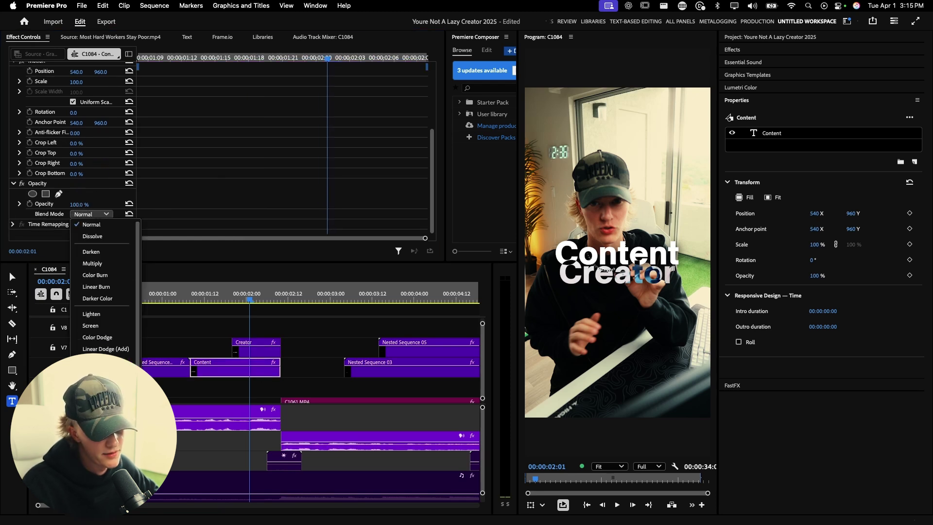
key(Escape)
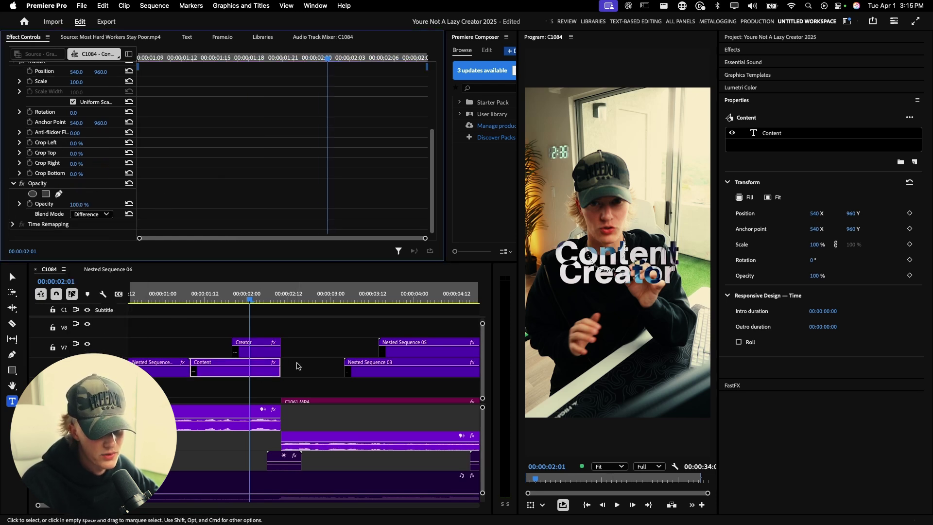
click(306, 347)
click(286, 392)
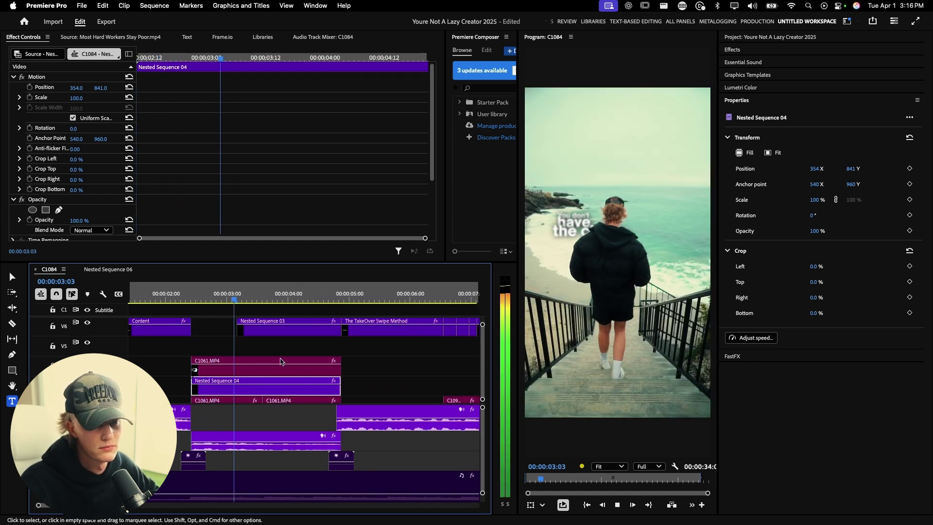
Play the B-roll section and inspect the Gaussian Blur effect on Nested Sequence 04
key(space)
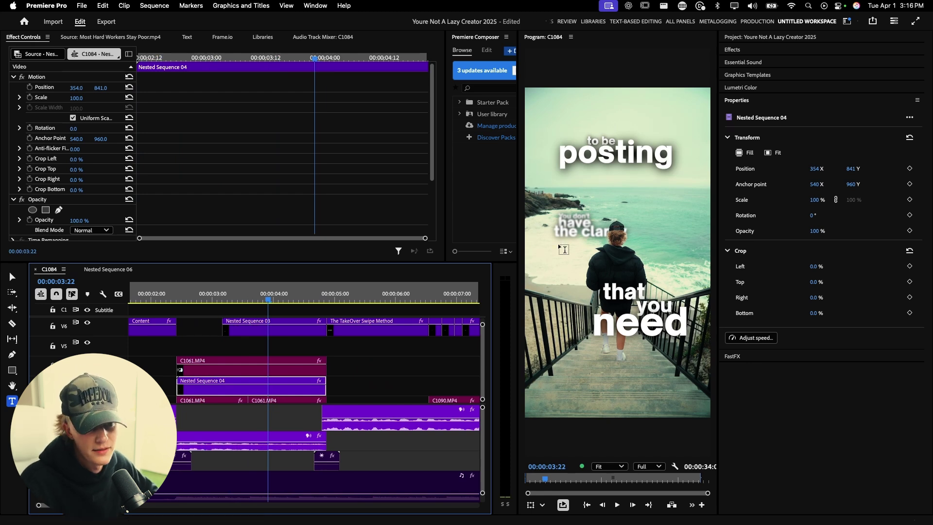
key(c)
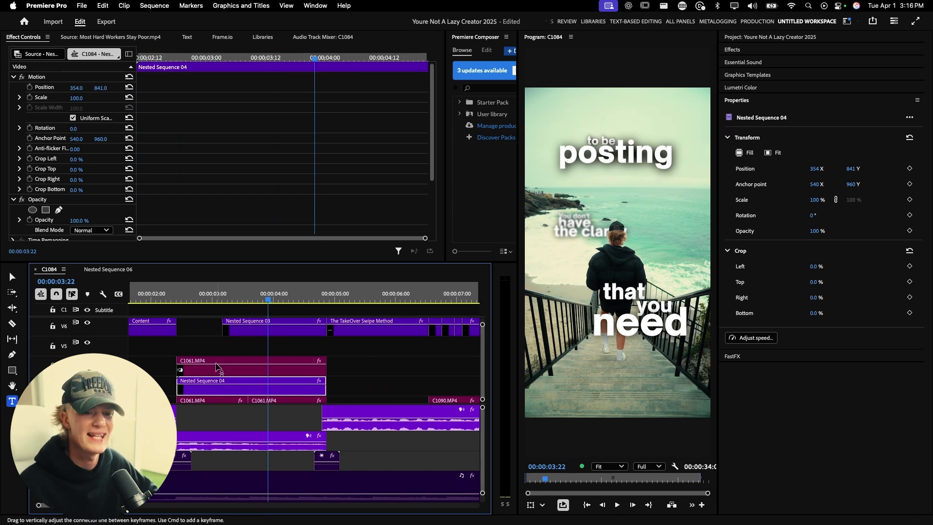
key(v)
click(335, 386)
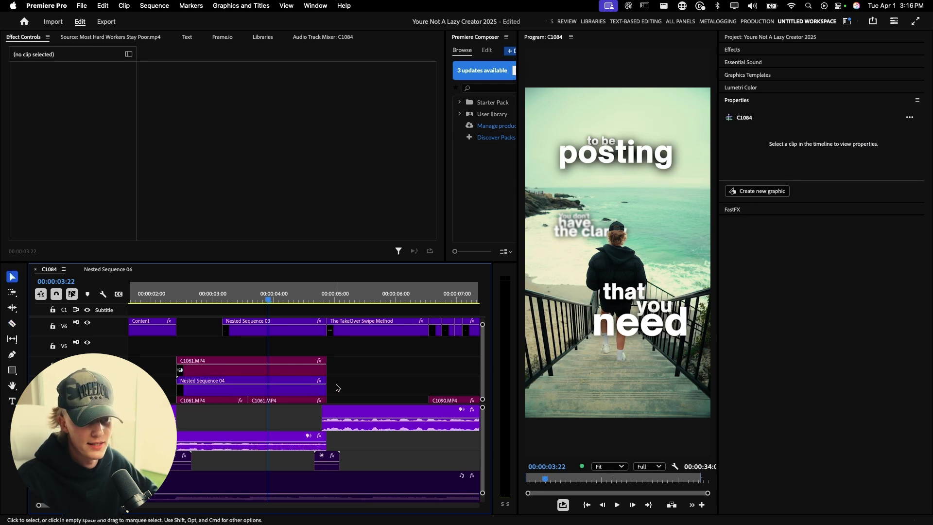
click(282, 391)
scroll(157, 189, down, 3)
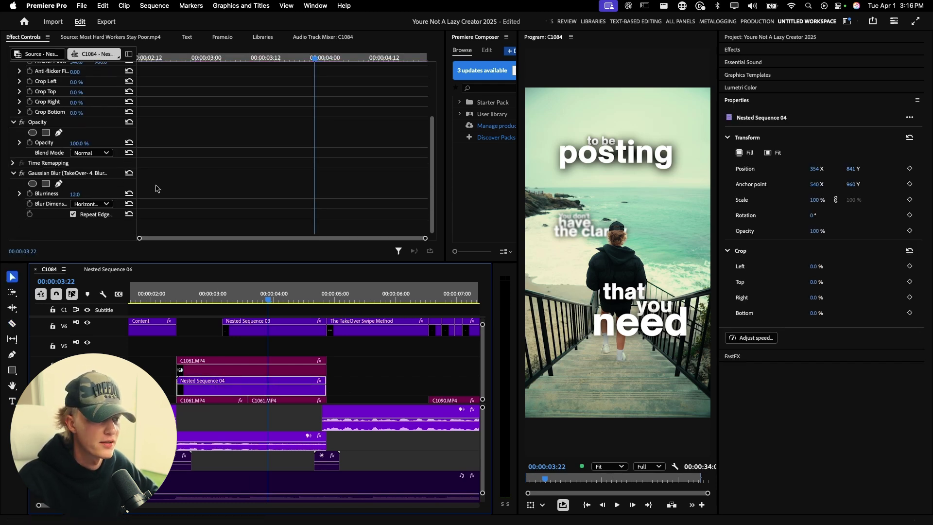
click(50, 174)
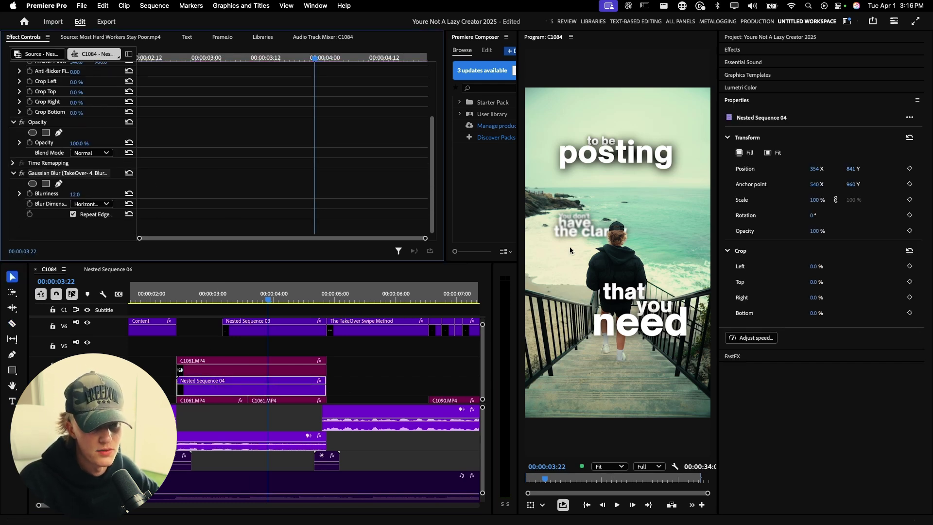
scroll(287, 344, up, 2)
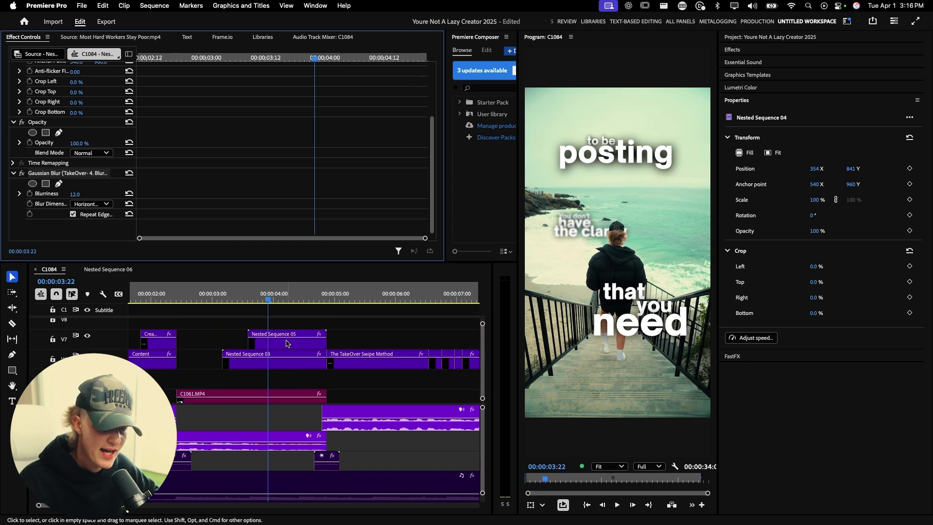
Replay from 03:12 and open Nested Sequence 05 on V7
click(243, 298)
key(space)
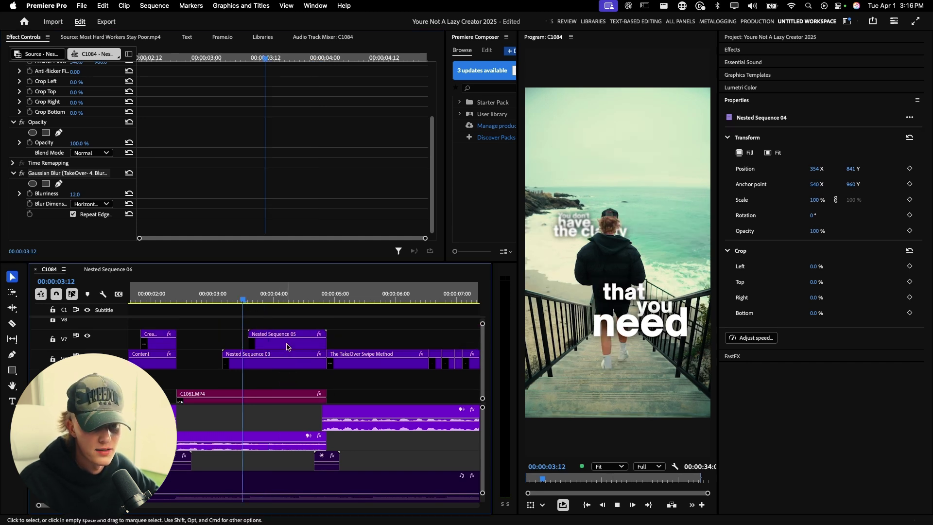
double_click(288, 347)
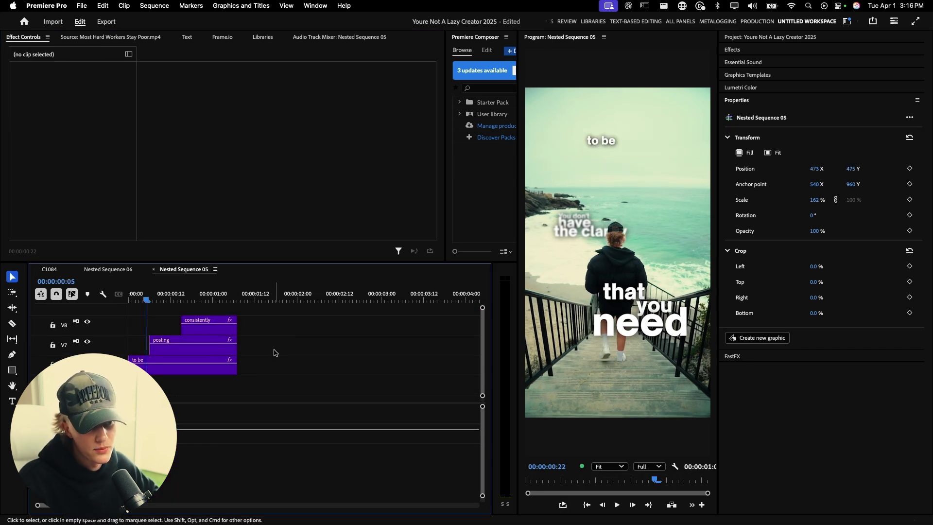
Step through Nested Sequence 05 showing 'to be', 'posting' and 'consistently', then return to C1084
click(148, 302)
drag(146, 301, 132, 301)
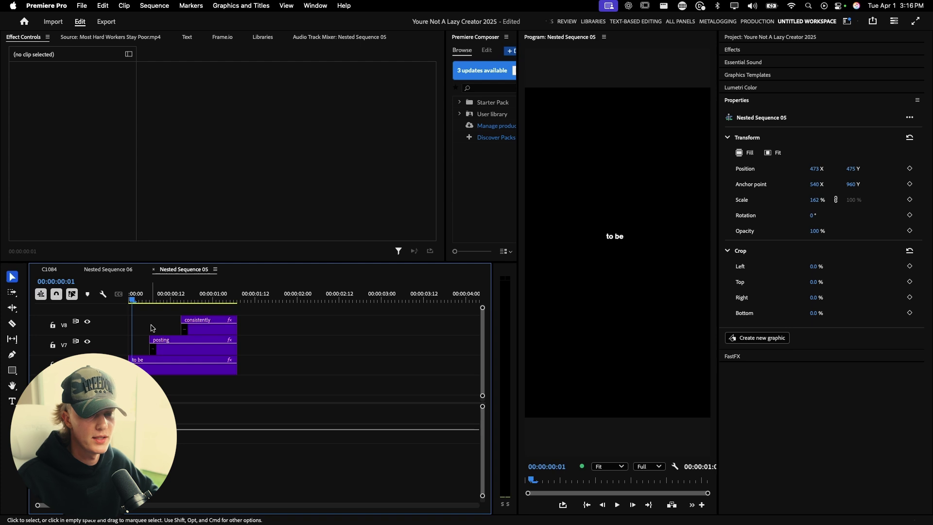
click(164, 300)
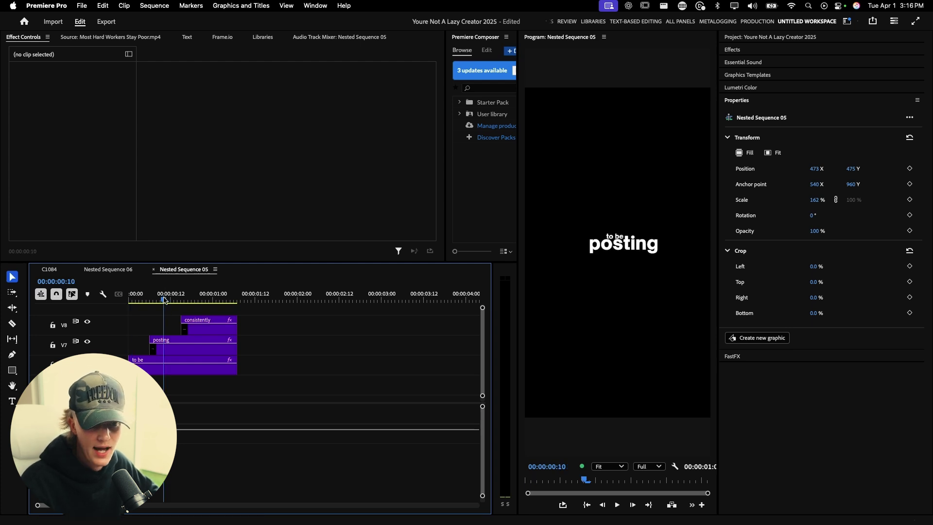
click(196, 299)
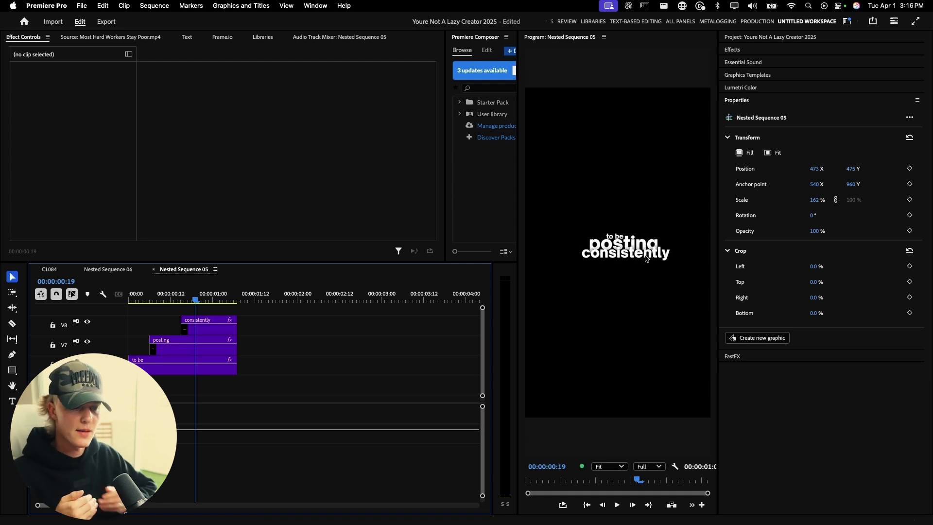
click(50, 270)
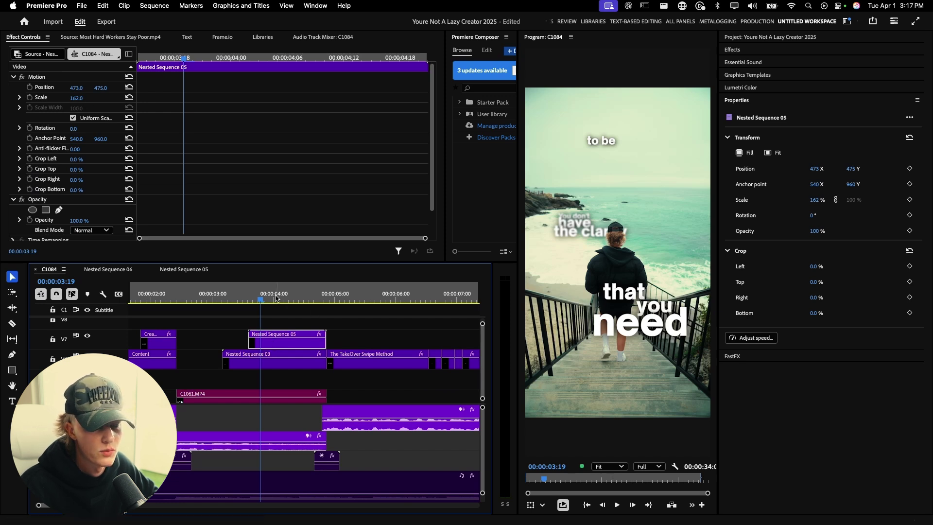
drag(278, 298, 287, 298)
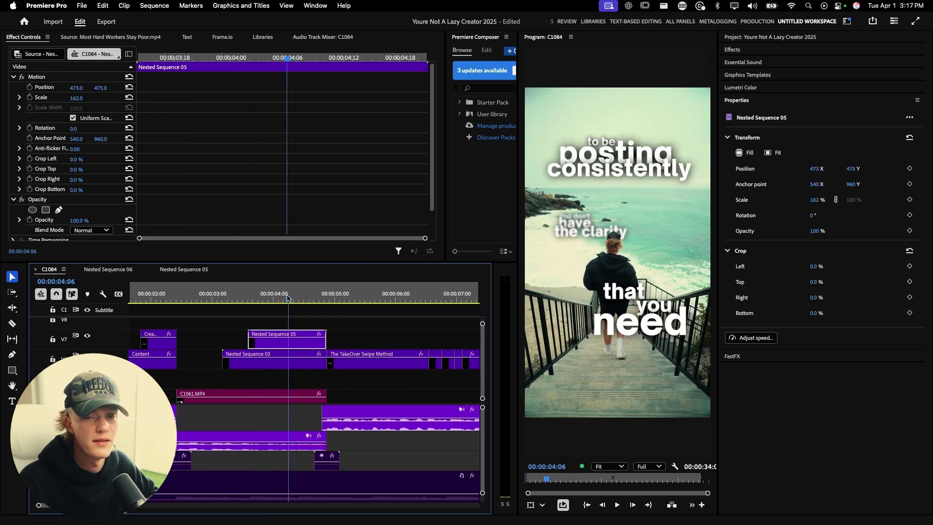